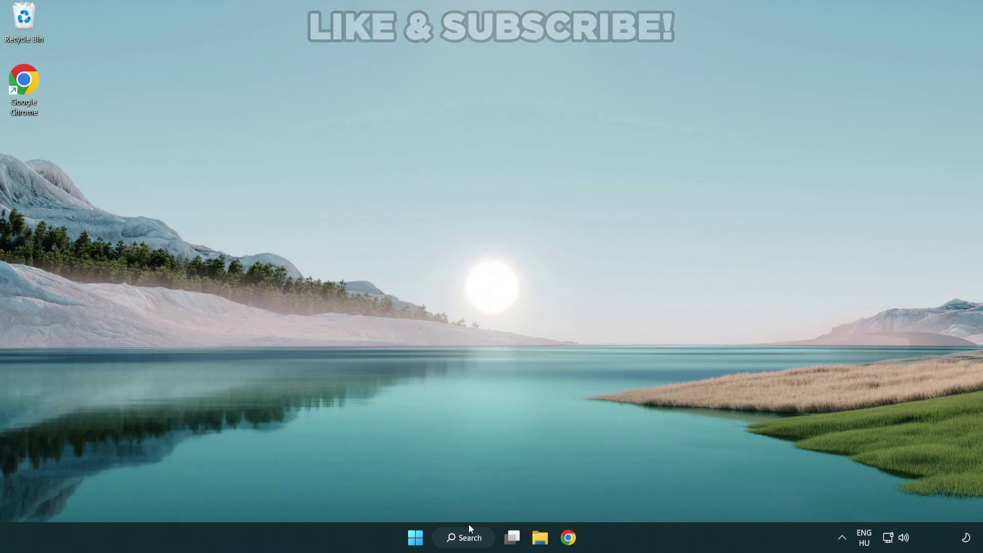
Search Windows for 'device manager' so Device Manager shows as the best match
{"action": "left_click", "coordinate": [469, 542]}
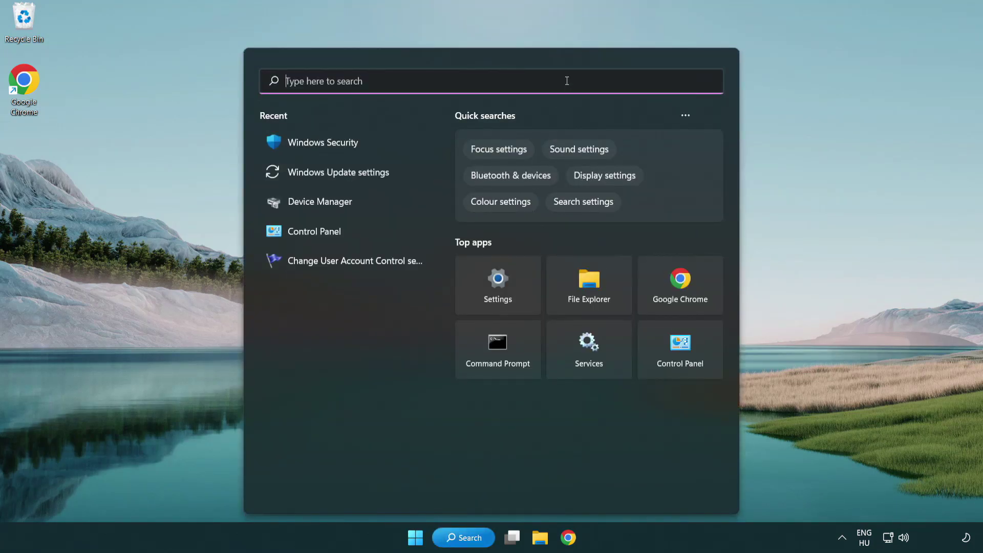
{"action": "type", "text": "device m"}
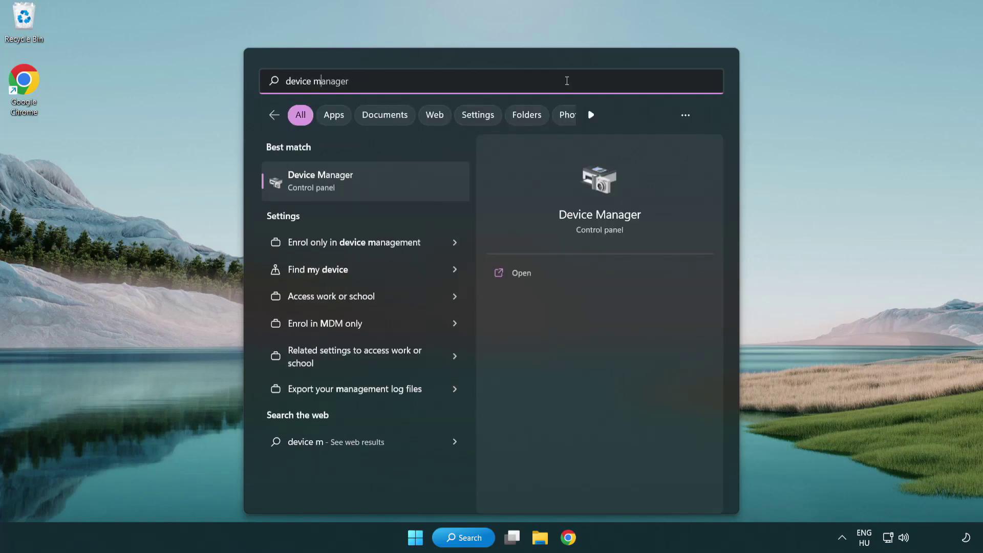
{"action": "type", "text": "anager"}
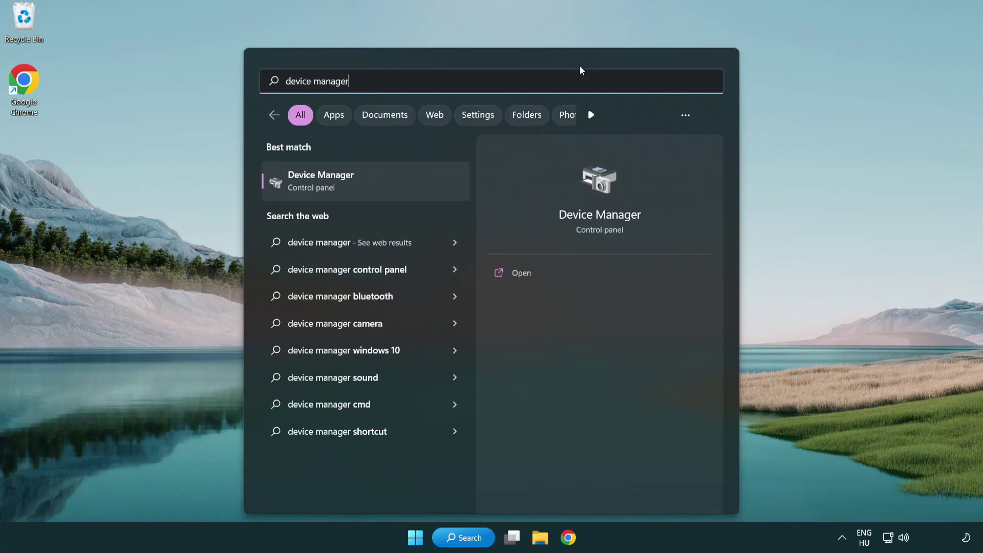
Launch Device Manager, expand Display adapters and bring up the VMware SVGA 3D adapter's menu
{"action": "left_click", "coordinate": [394, 185]}
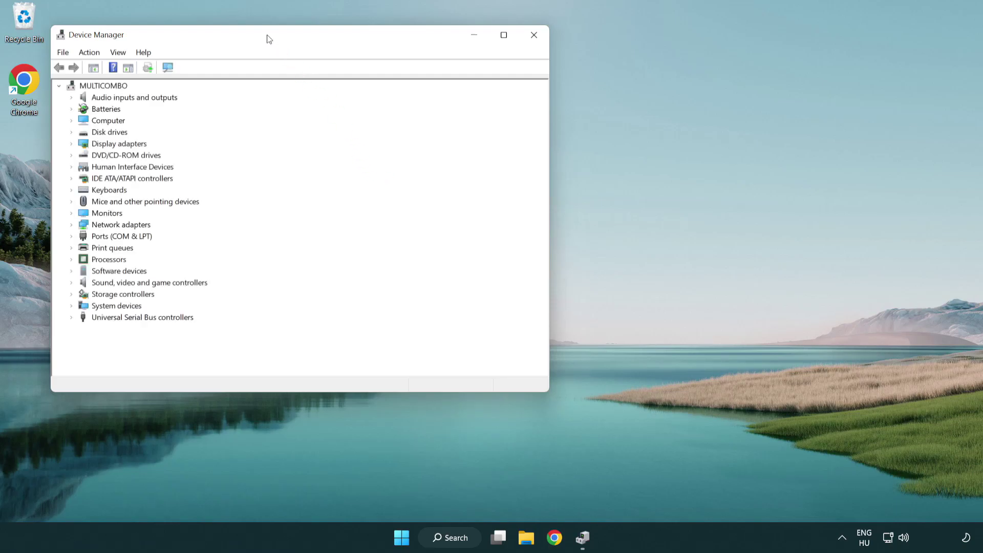
{"action": "left_click_drag", "start_coordinate": [269, 39], "coordinate": [433, 98]}
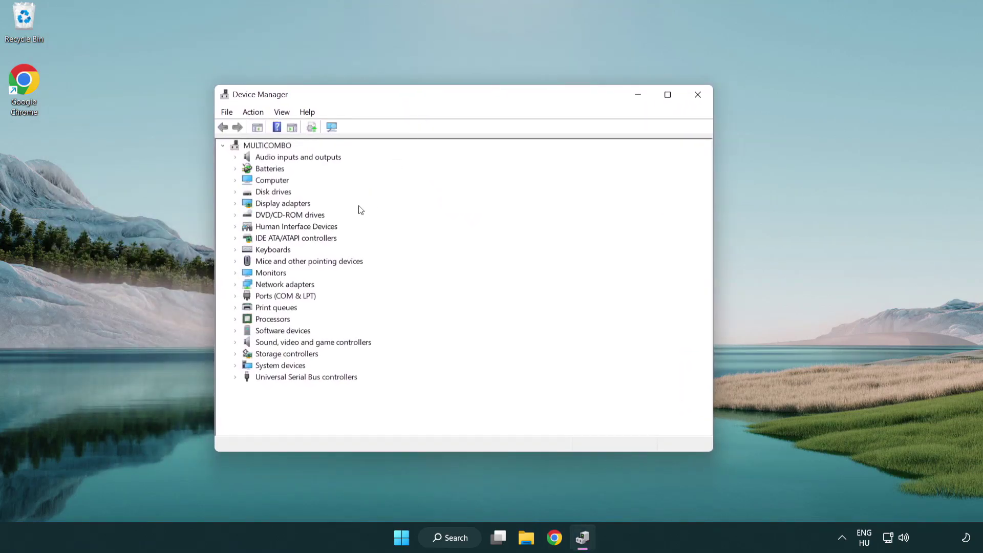
{"action": "left_click", "coordinate": [271, 206]}
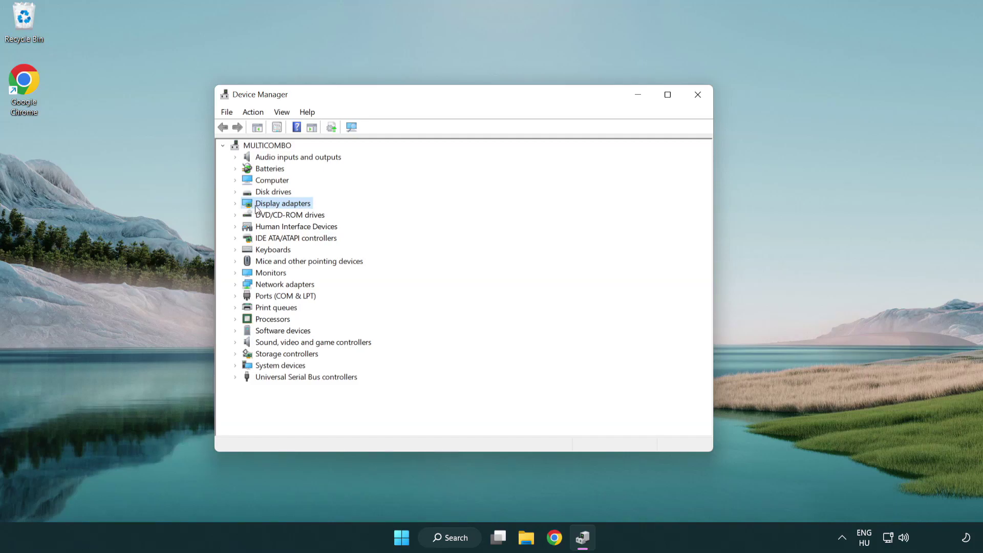
{"action": "left_click", "coordinate": [236, 206]}
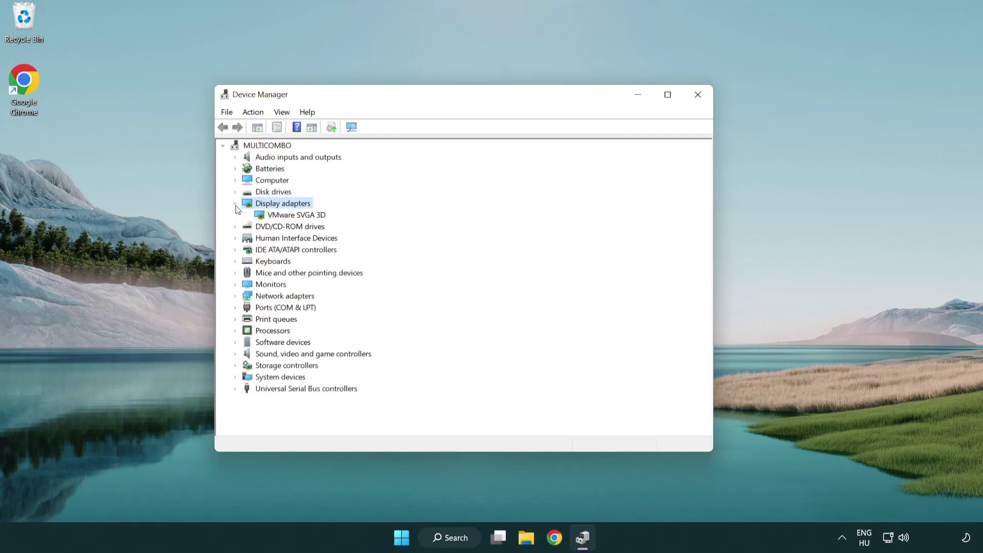
{"action": "left_click", "coordinate": [293, 216]}
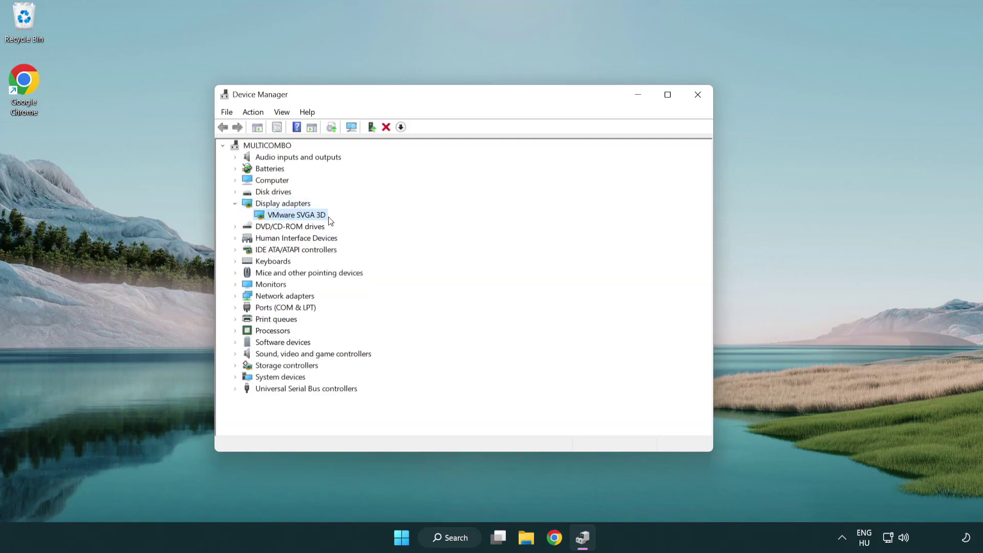
{"action": "right_click", "coordinate": [294, 219]}
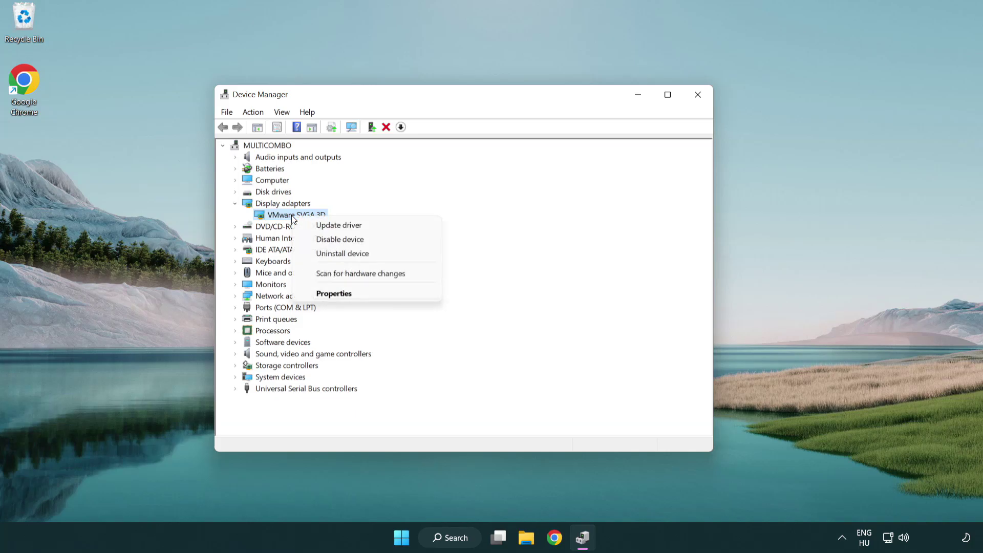
Run an automatic driver update for VMware SVGA 3D, which finds the best driver already installed
{"action": "left_click", "coordinate": [388, 226]}
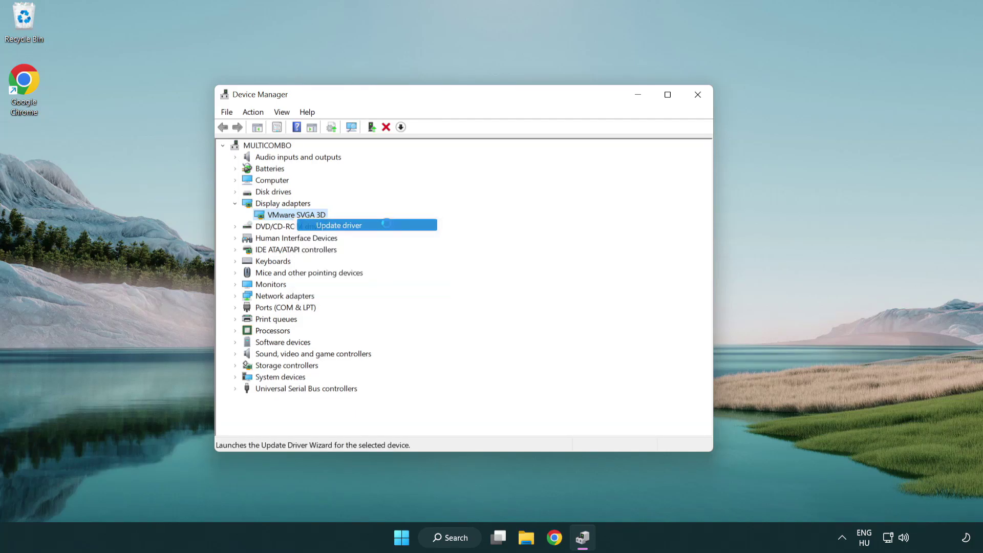
{"action": "left_click_drag", "start_coordinate": [407, 153], "coordinate": [426, 148]}
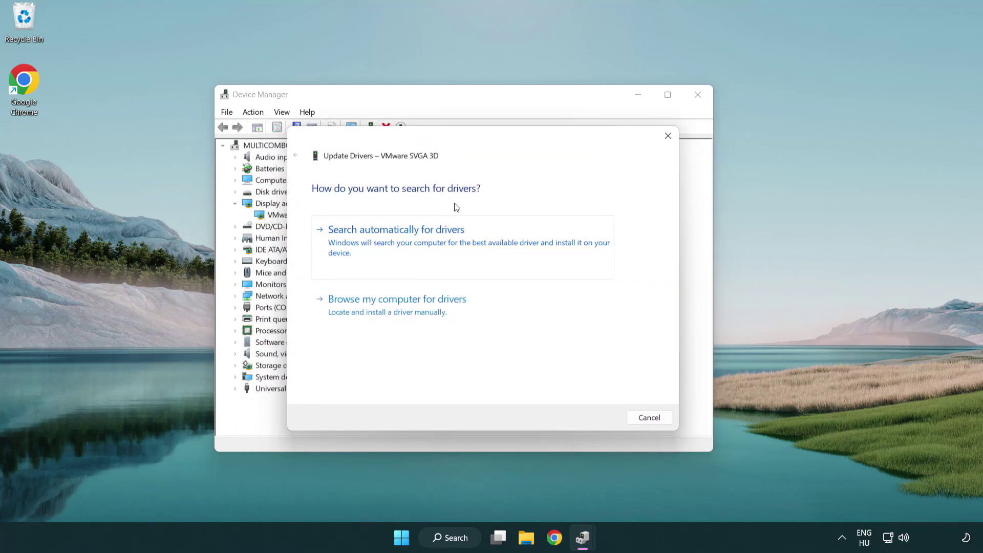
{"action": "left_click", "coordinate": [433, 240]}
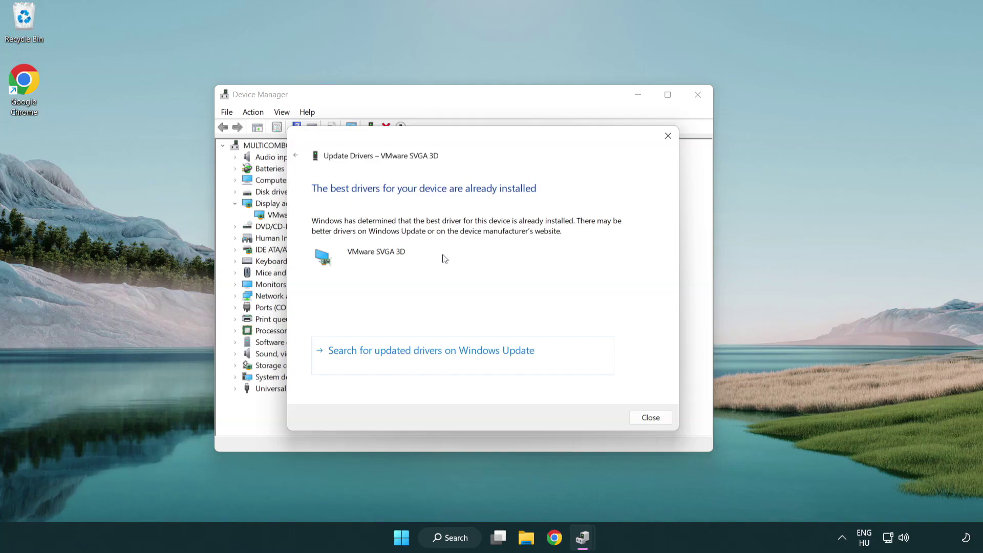
{"action": "left_click", "coordinate": [651, 418]}
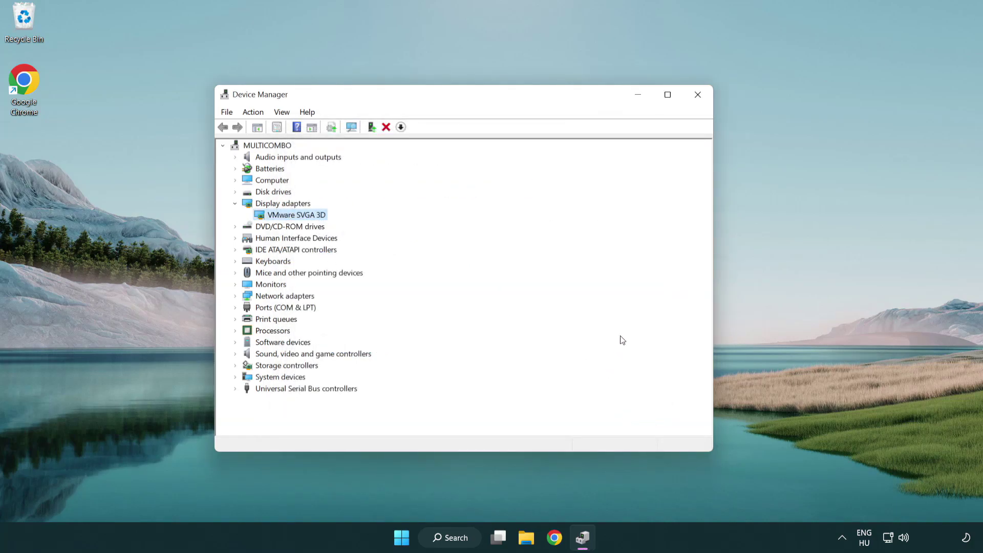
Close Device Manager and search Windows for 'update'
{"action": "left_click", "coordinate": [700, 97]}
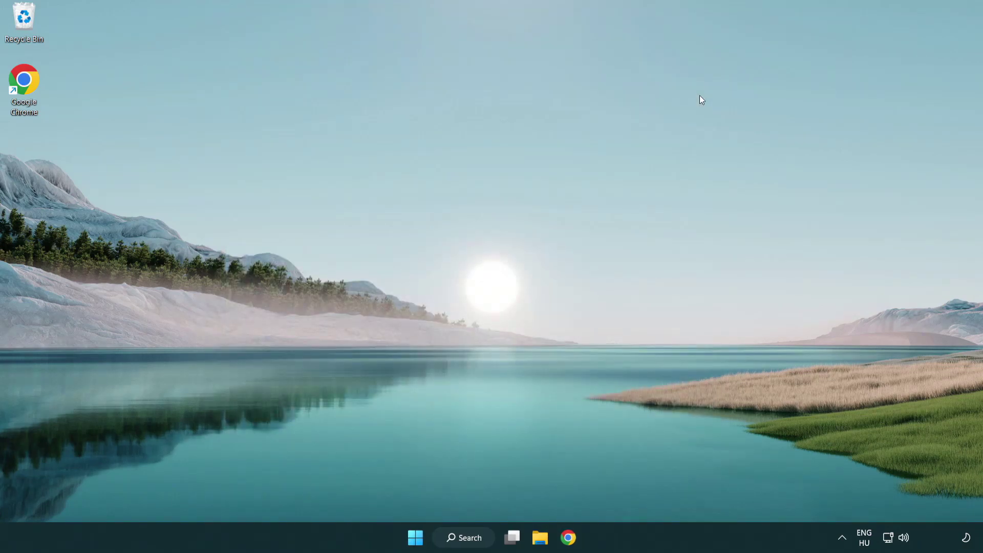
{"action": "left_click", "coordinate": [466, 537]}
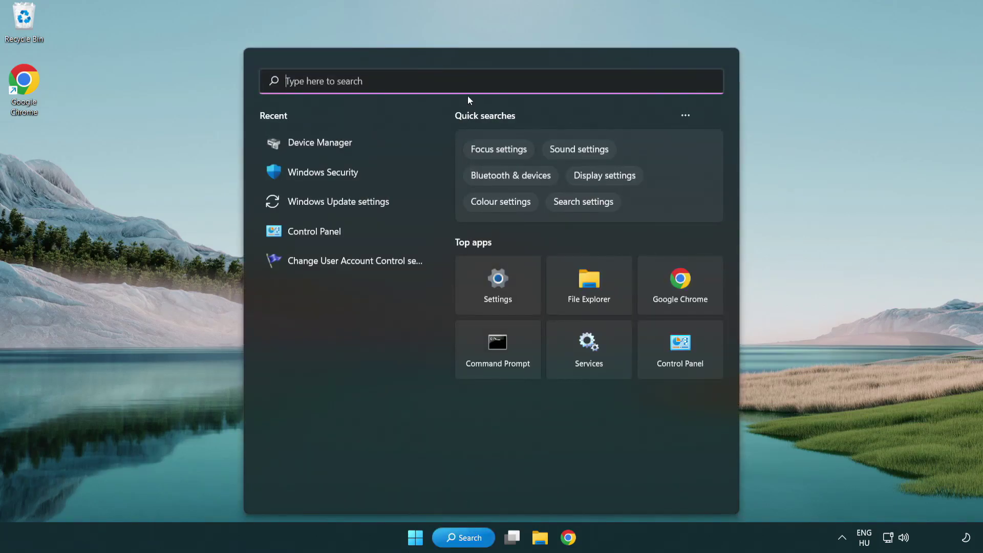
{"action": "type", "text": "update"}
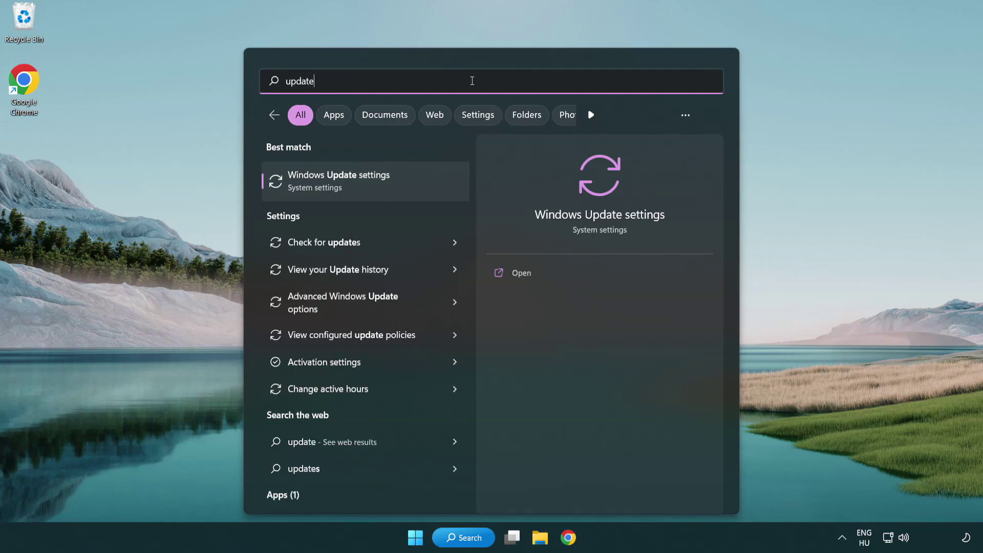
Open Windows Update settings and check for updates, confirming 'You're up to date'
{"action": "left_click", "coordinate": [384, 187]}
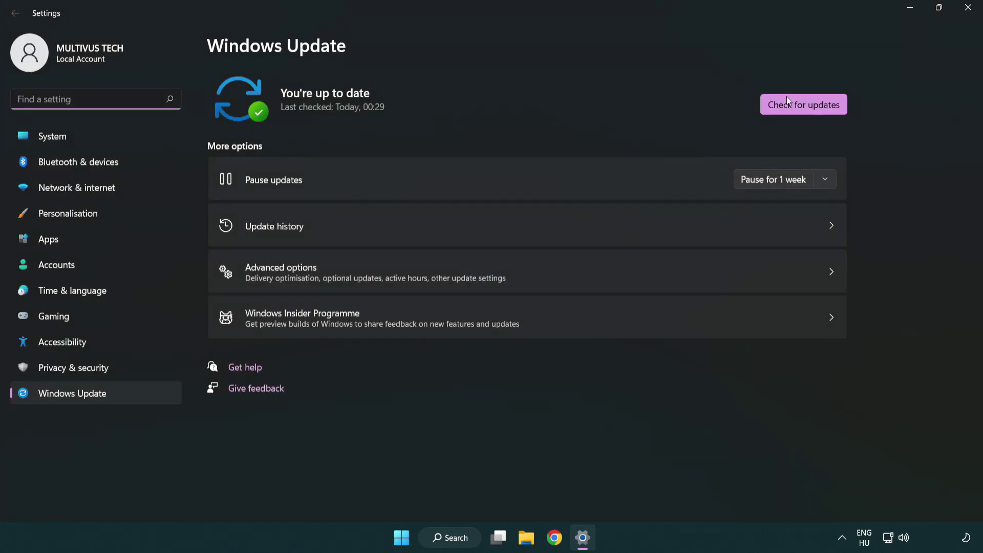
{"action": "left_click", "coordinate": [822, 110]}
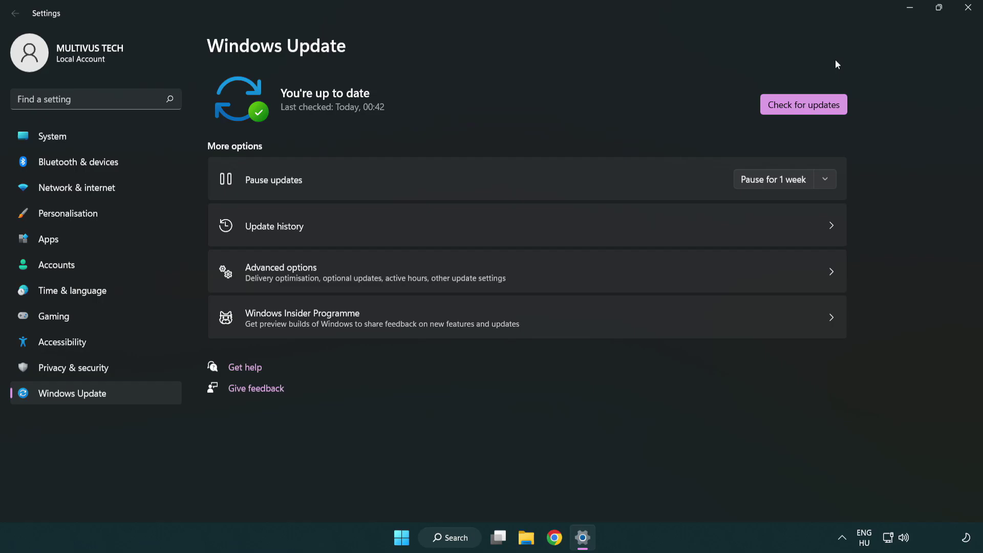
Close Settings and open Properties for the YOUR NOT WORKING APP desktop shortcut
{"action": "left_click", "coordinate": [964, 16]}
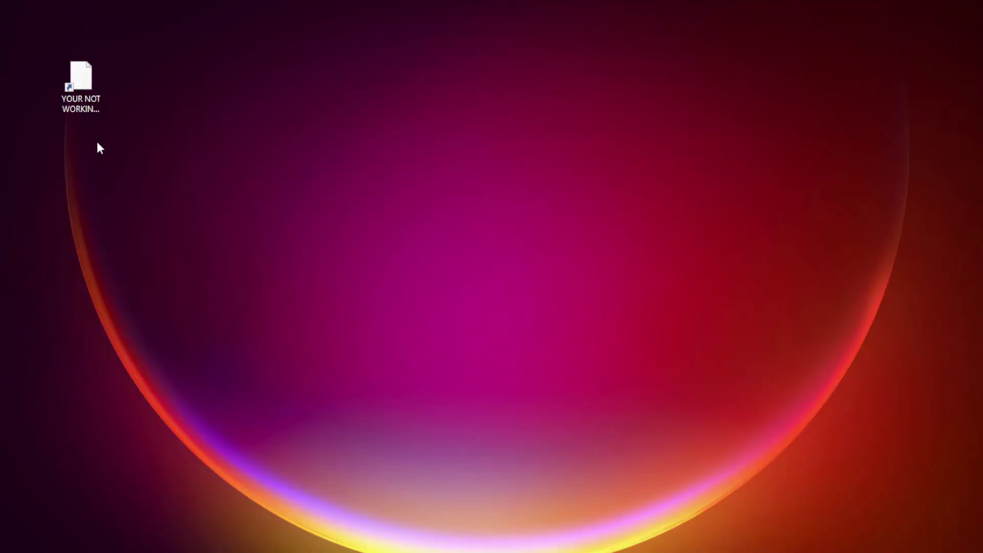
{"action": "left_click", "coordinate": [81, 102]}
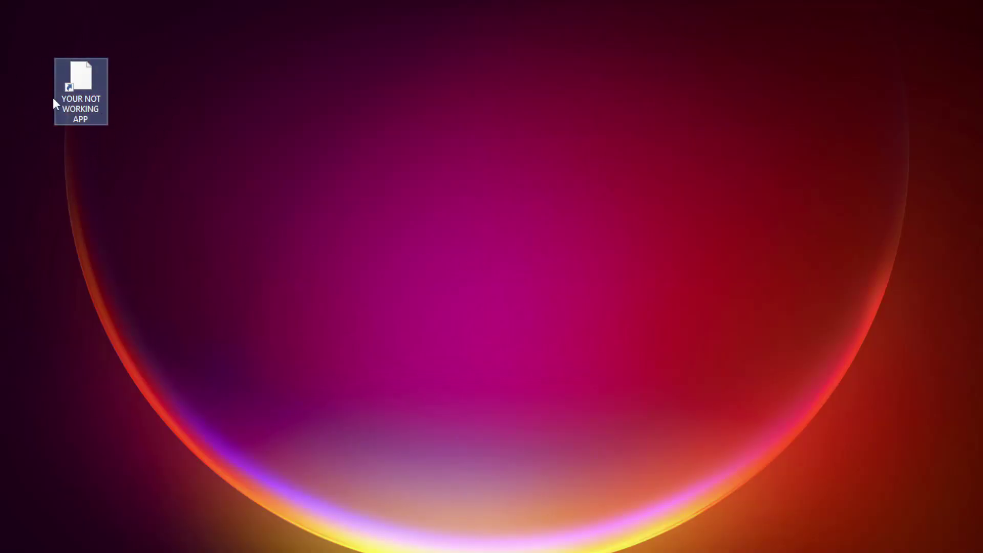
{"action": "right_click", "coordinate": [80, 73]}
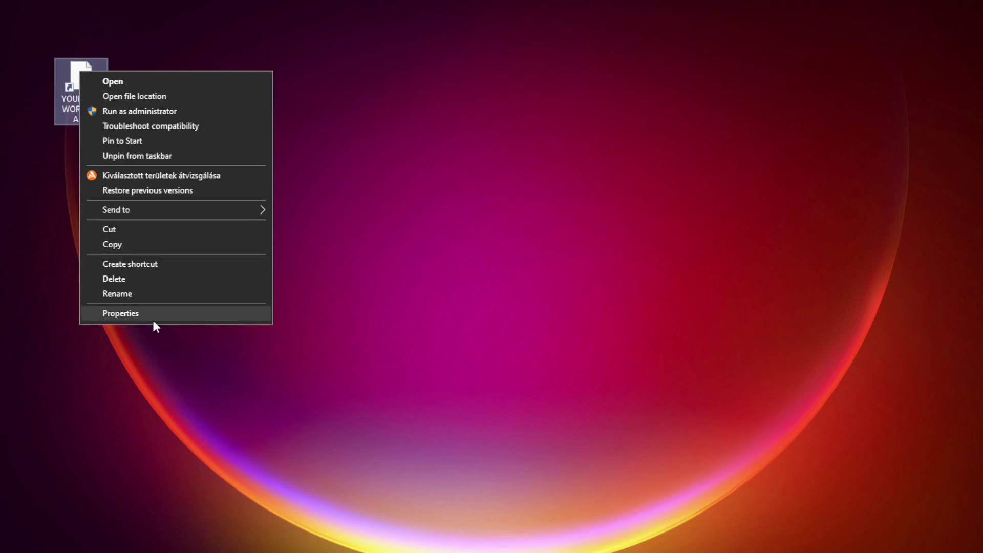
{"action": "left_click", "coordinate": [197, 315]}
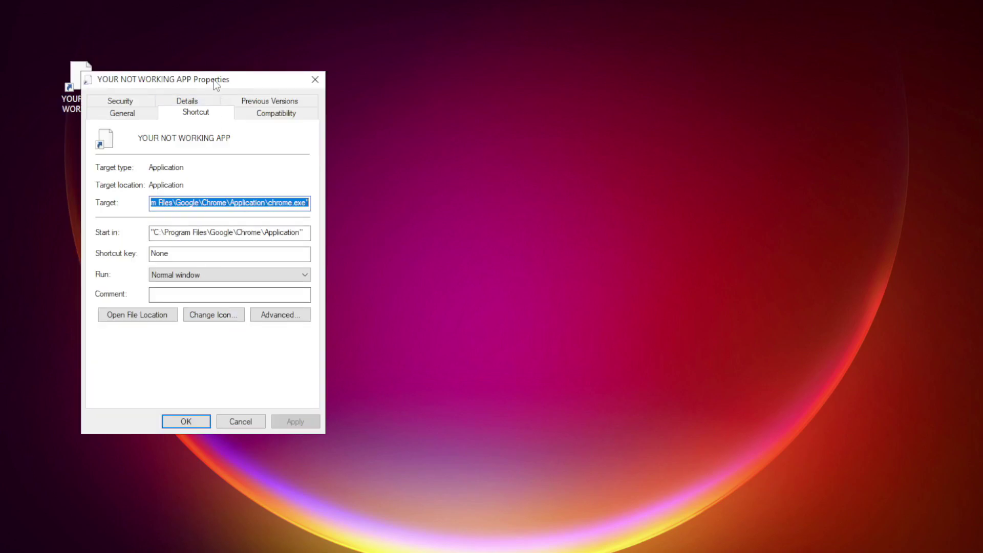
{"action": "left_click_drag", "start_coordinate": [457, 75], "coordinate": [496, 110]}
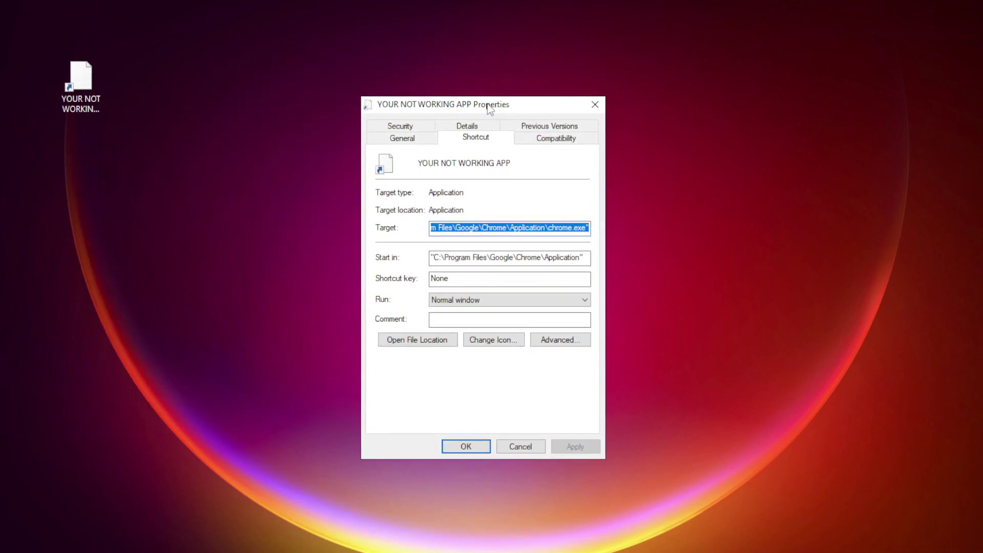
Set the shortcut to Windows 8 compatibility mode, running as administrator, and save the settings
{"action": "left_click", "coordinate": [576, 144]}
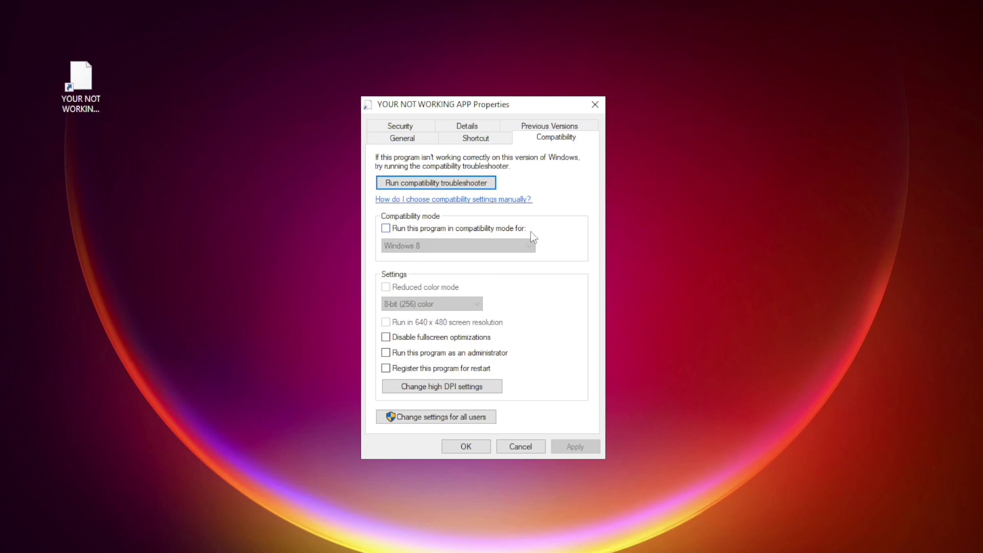
{"action": "left_click", "coordinate": [401, 233]}
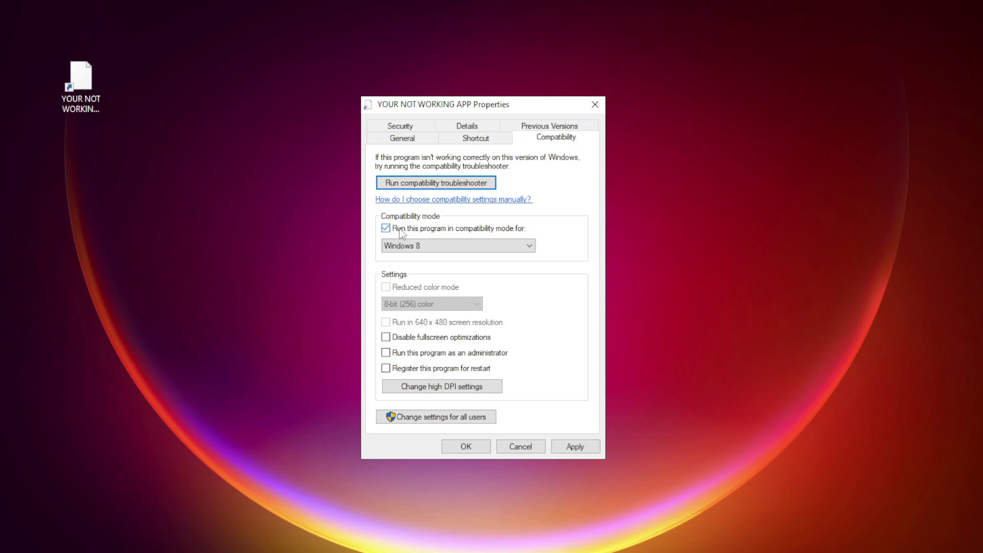
{"action": "left_click", "coordinate": [437, 246]}
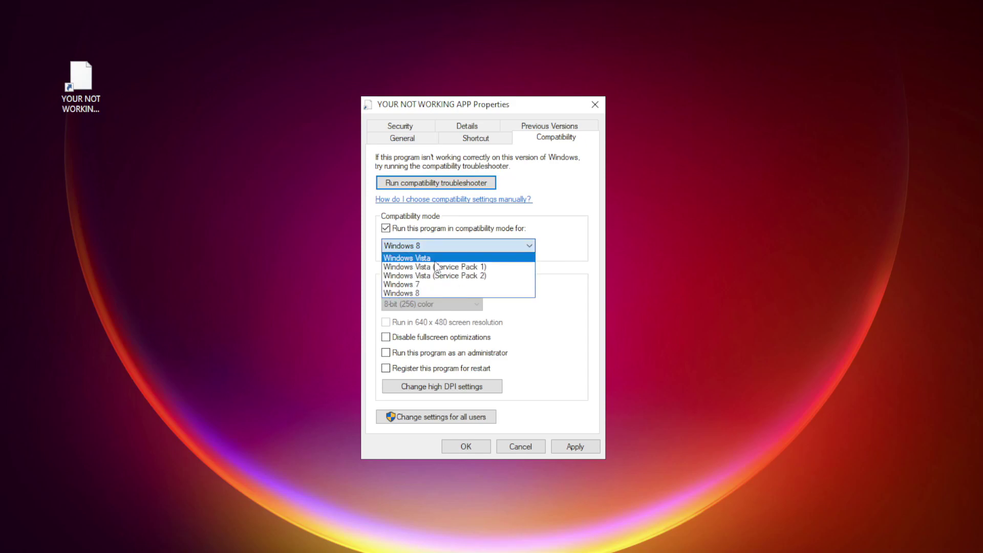
{"action": "left_click", "coordinate": [429, 292]}
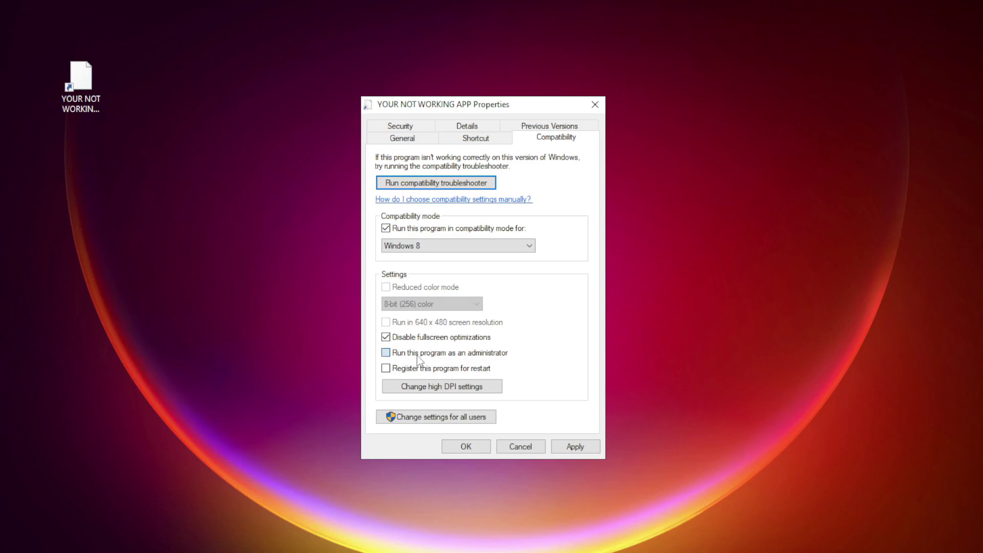
{"action": "left_click", "coordinate": [398, 352]}
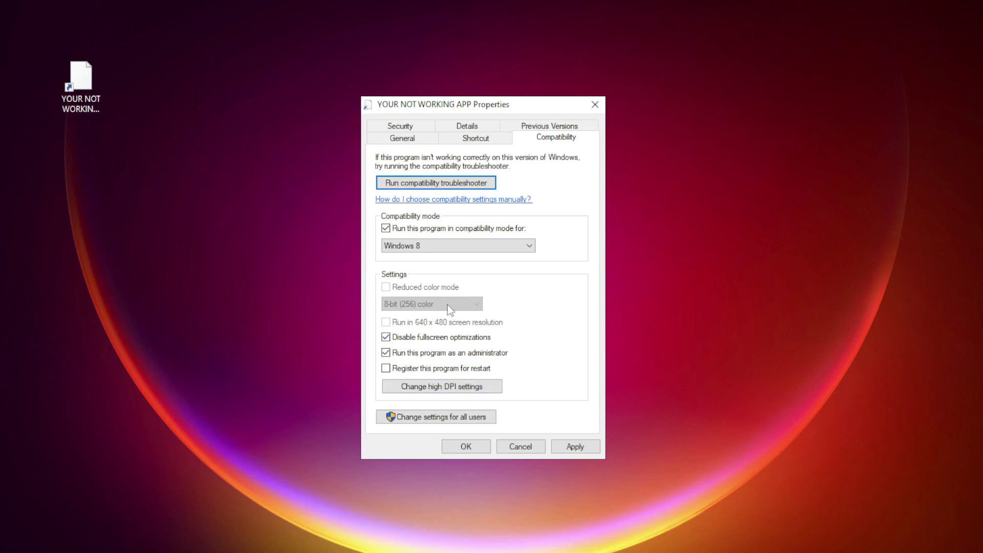
{"action": "left_click", "coordinate": [575, 446]}
{"action": "left_click", "coordinate": [464, 447]}
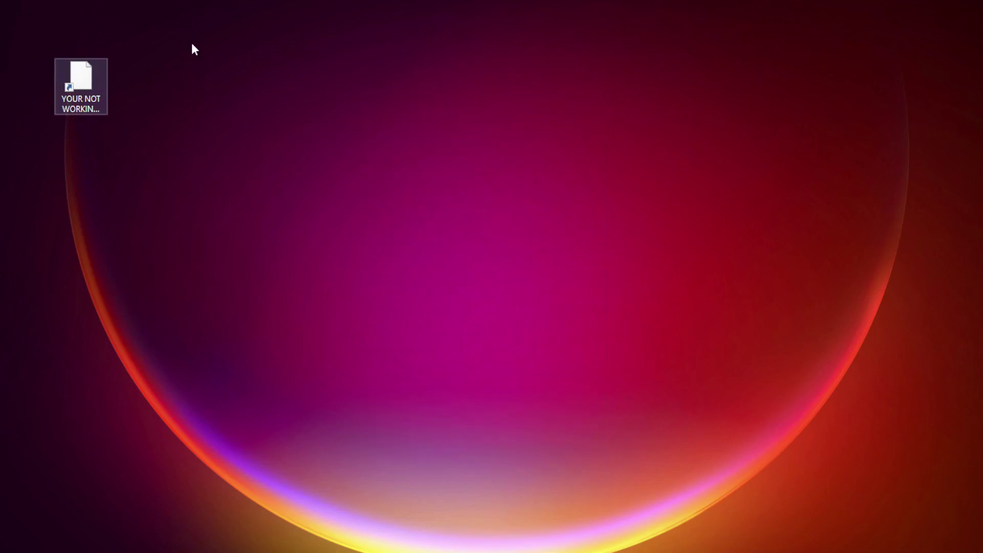
Test-launch YOUR NOT WORKING APP from its shortcut, then bring up the Win+X quick-link menu
{"action": "double_click", "coordinate": [75, 88]}
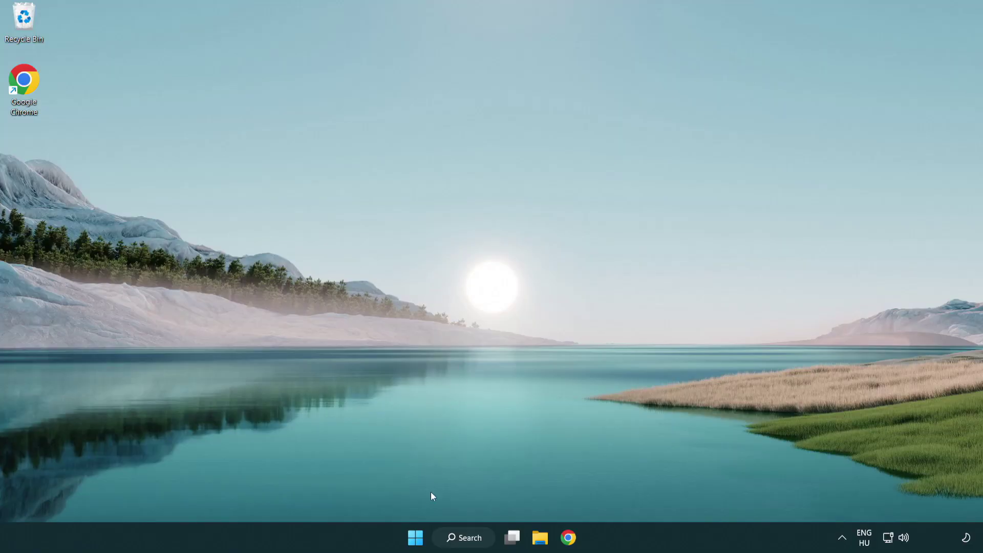
{"action": "right_click", "coordinate": [415, 542]}
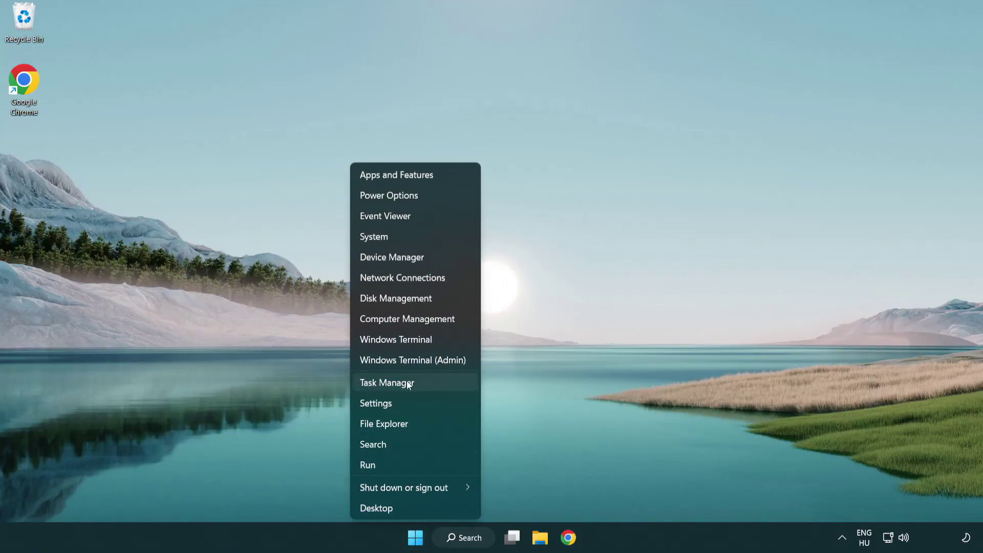
Disable Terminal, Phone Link, Cortana and Windows Security notification on Task Manager's Startup tab
{"action": "left_click", "coordinate": [435, 388]}
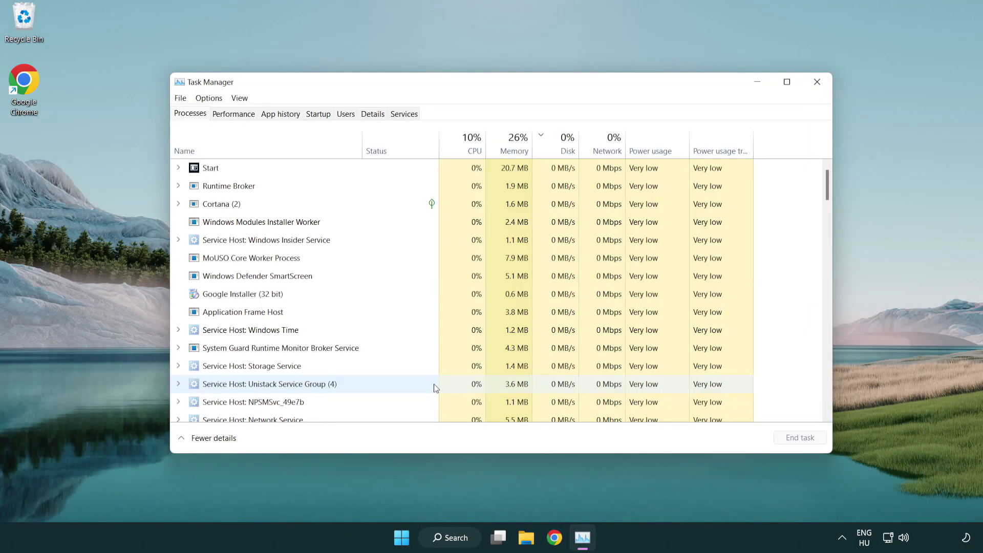
{"action": "left_click", "coordinate": [321, 115]}
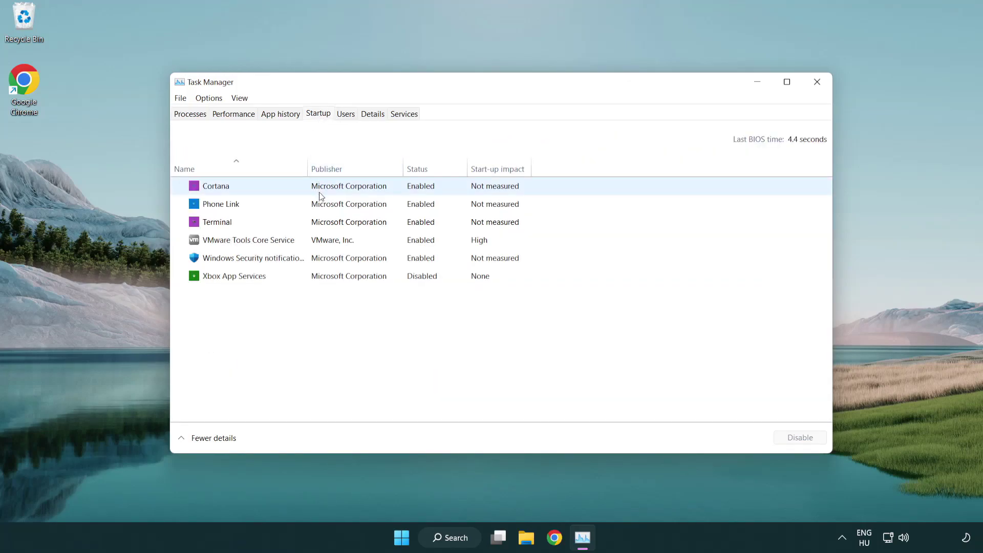
{"action": "left_click", "coordinate": [323, 223]}
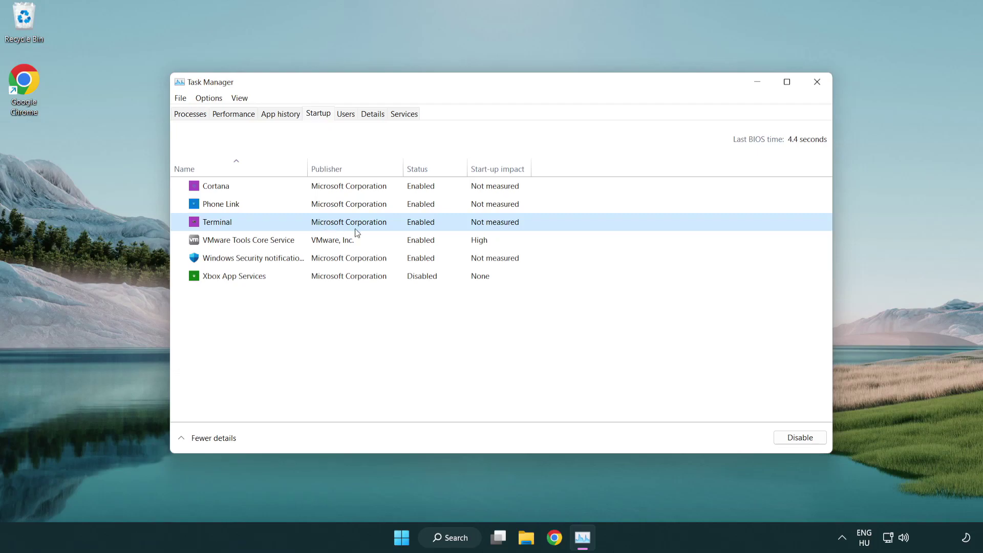
{"action": "left_click", "coordinate": [794, 438]}
{"action": "left_click", "coordinate": [413, 205]}
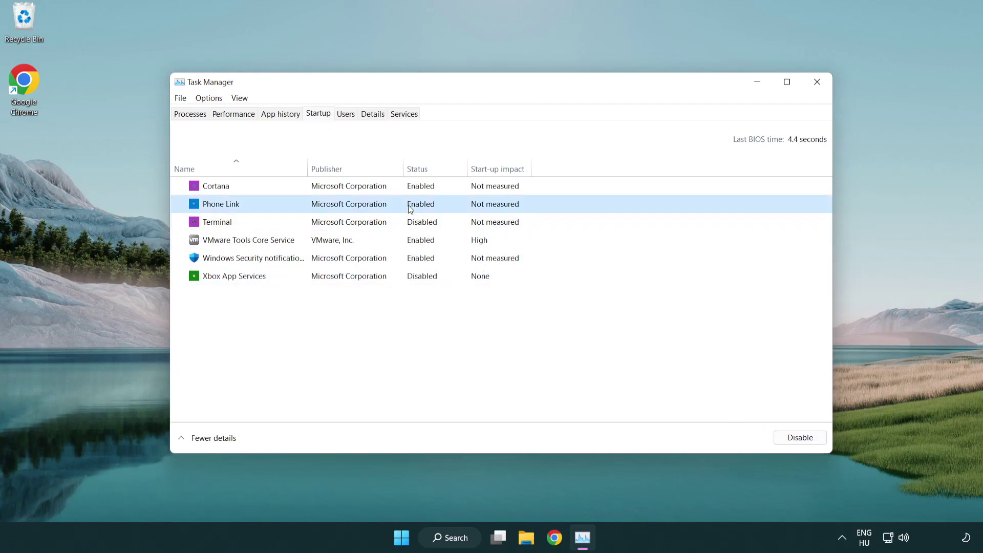
{"action": "left_click", "coordinate": [790, 433]}
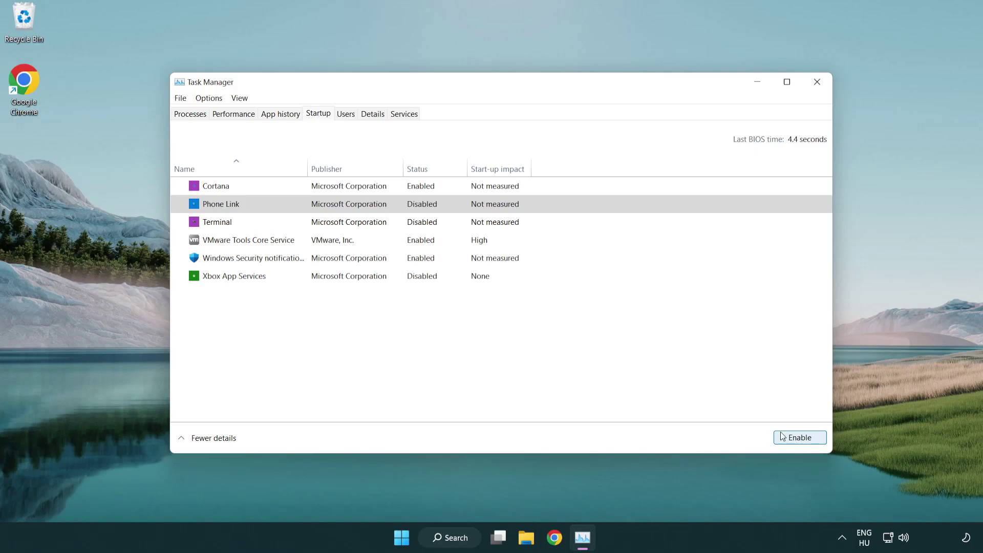
{"action": "left_click", "coordinate": [352, 191]}
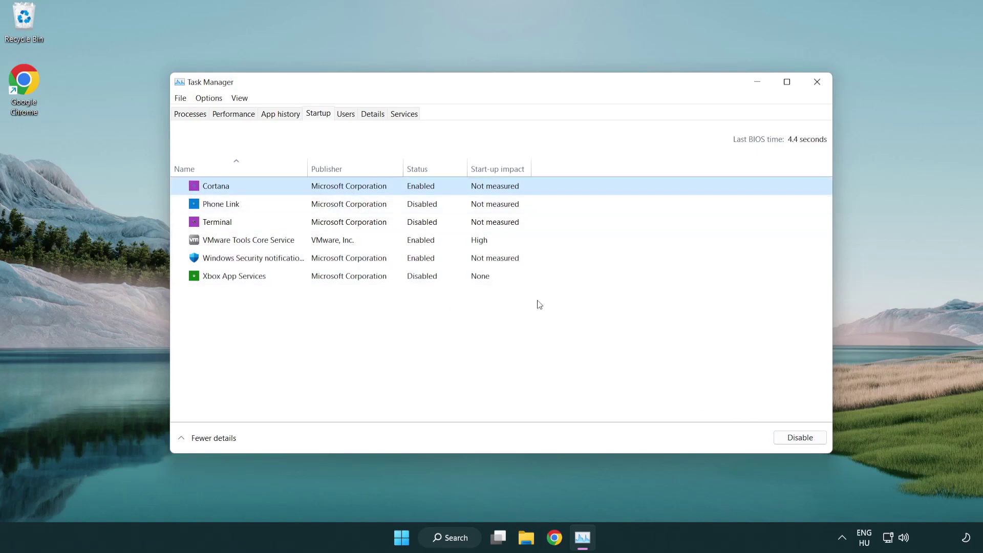
{"action": "left_click", "coordinate": [795, 436]}
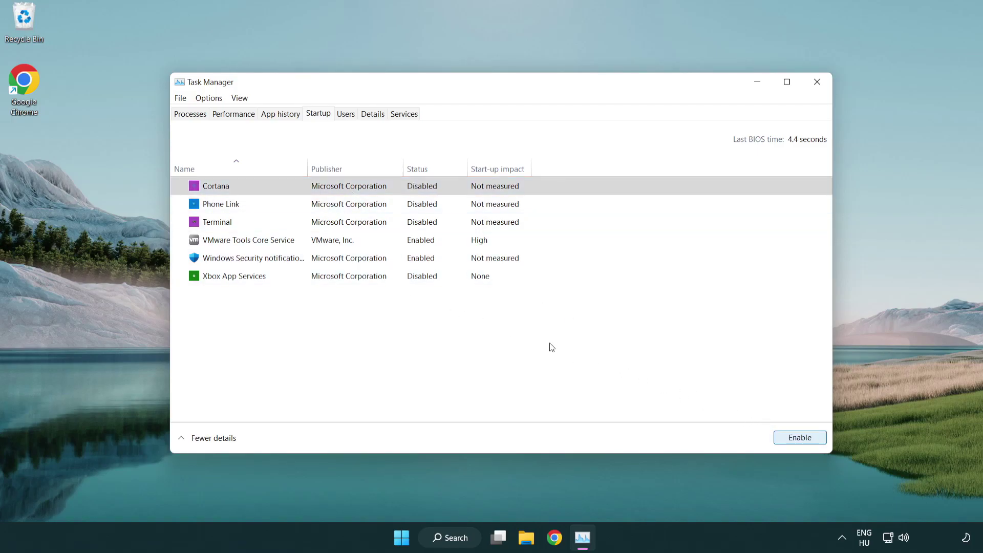
{"action": "left_click", "coordinate": [467, 262]}
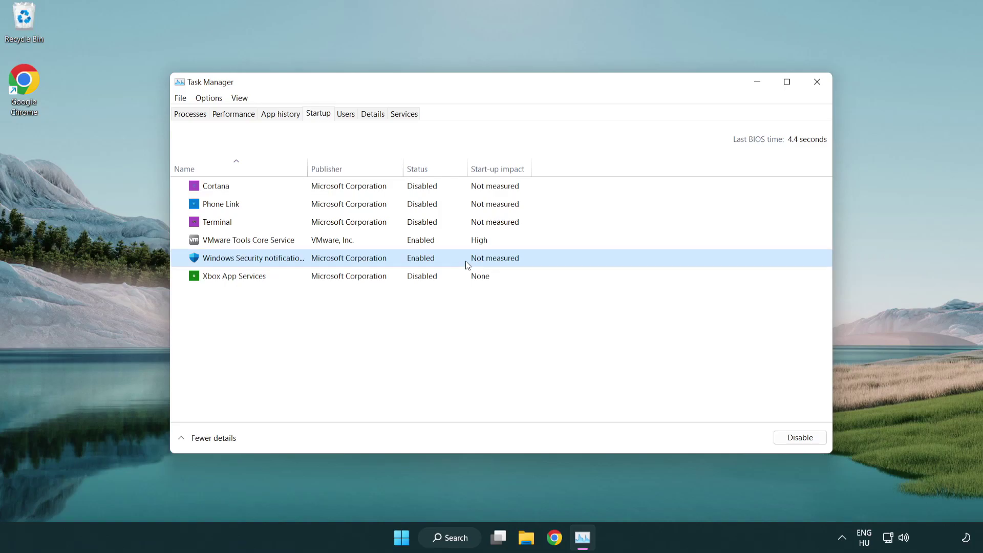
{"action": "left_click", "coordinate": [797, 437]}
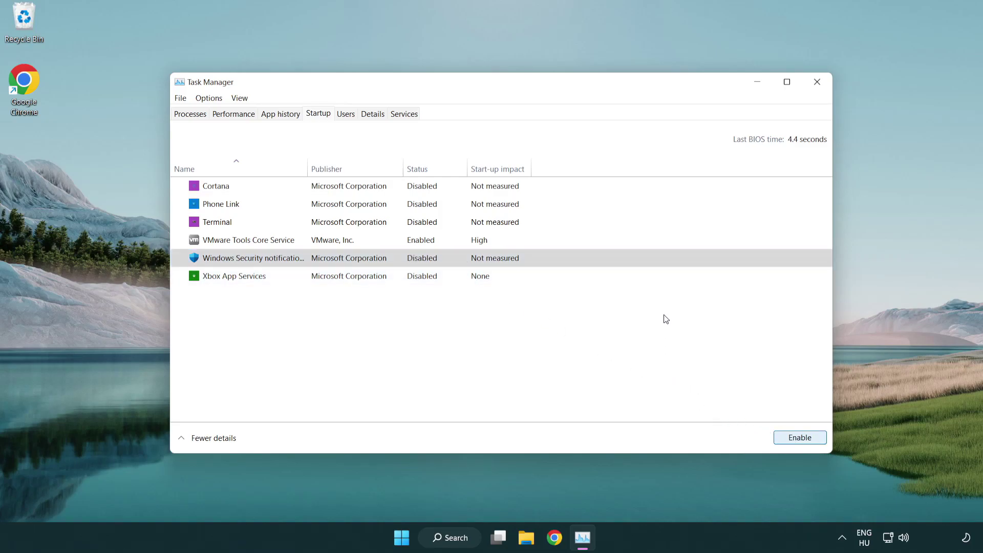
Close Task Manager, search for 'cmd' and bring up Command Prompt's launch options
{"action": "left_click", "coordinate": [818, 83]}
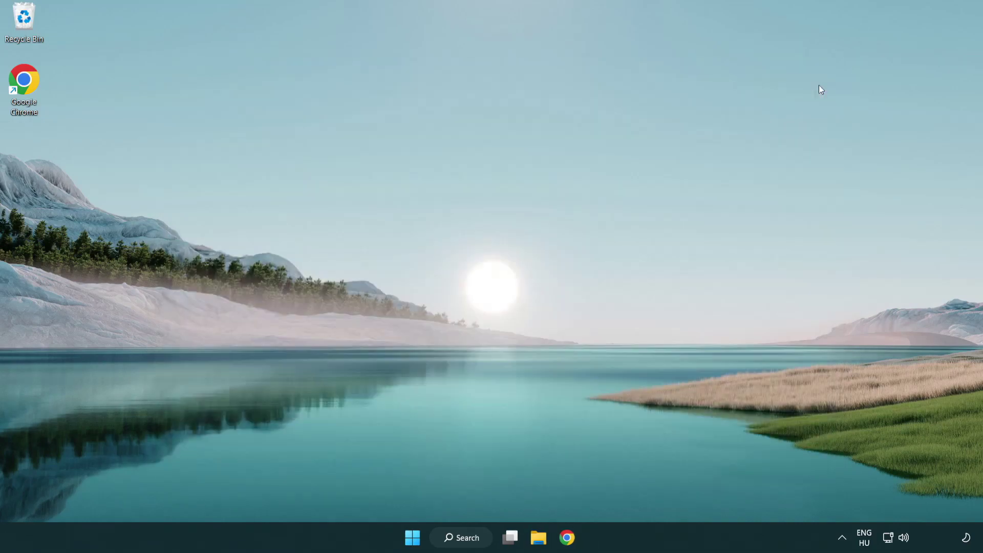
{"action": "left_click", "coordinate": [459, 537]}
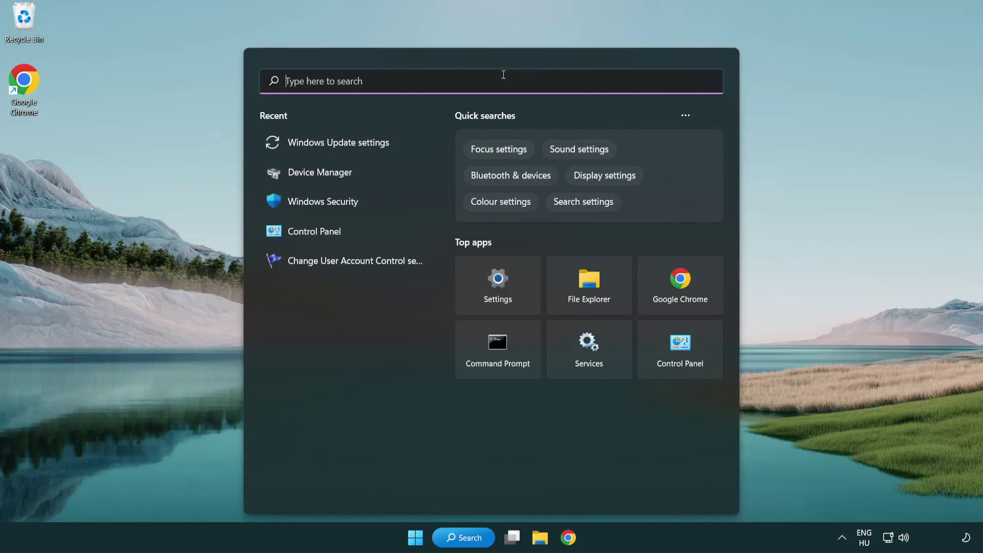
{"action": "type", "text": "cmd"}
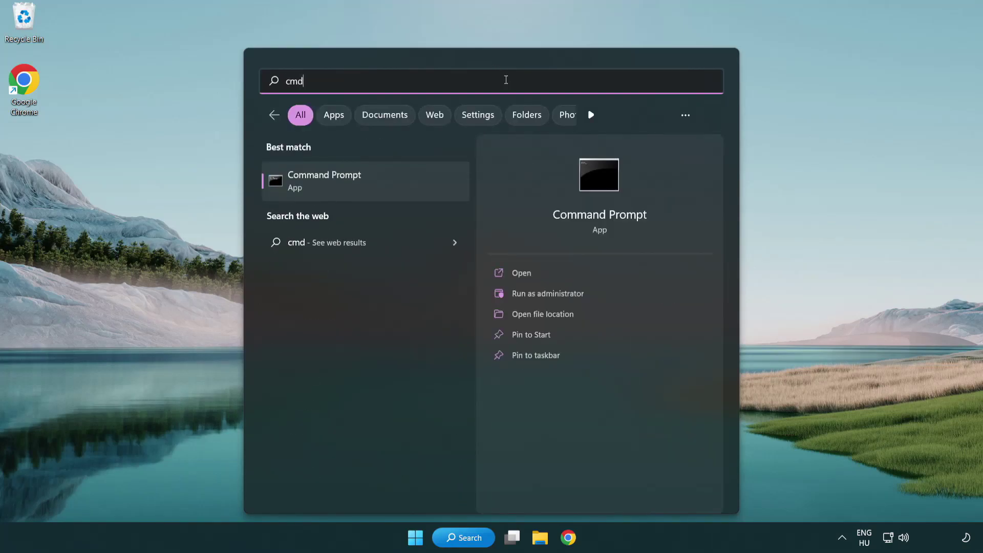
{"action": "right_click", "coordinate": [376, 183]}
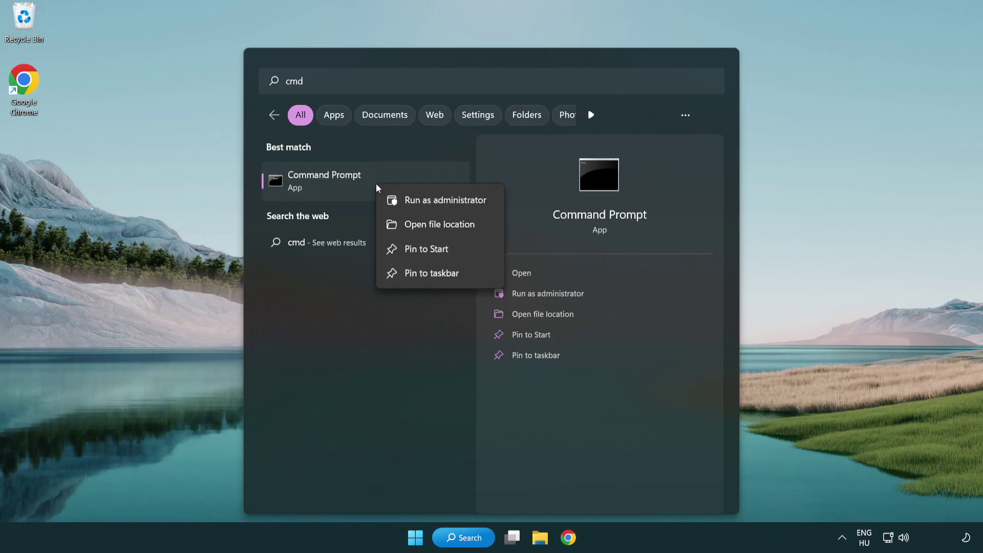
Launch Command Prompt as administrator, centre it, and run sfc /scannow to 100% verification
{"action": "left_click", "coordinate": [444, 205]}
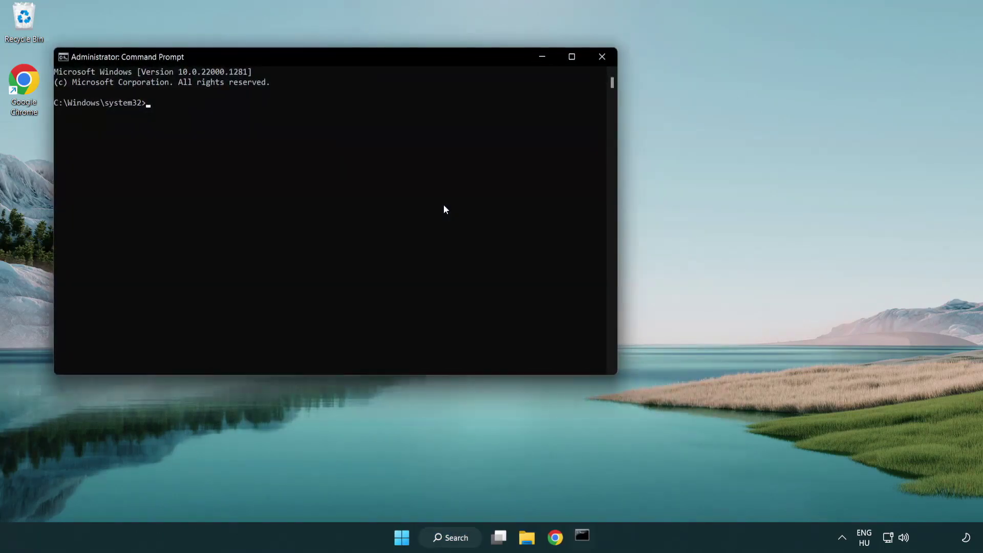
{"action": "left_click_drag", "start_coordinate": [349, 57], "coordinate": [494, 100]}
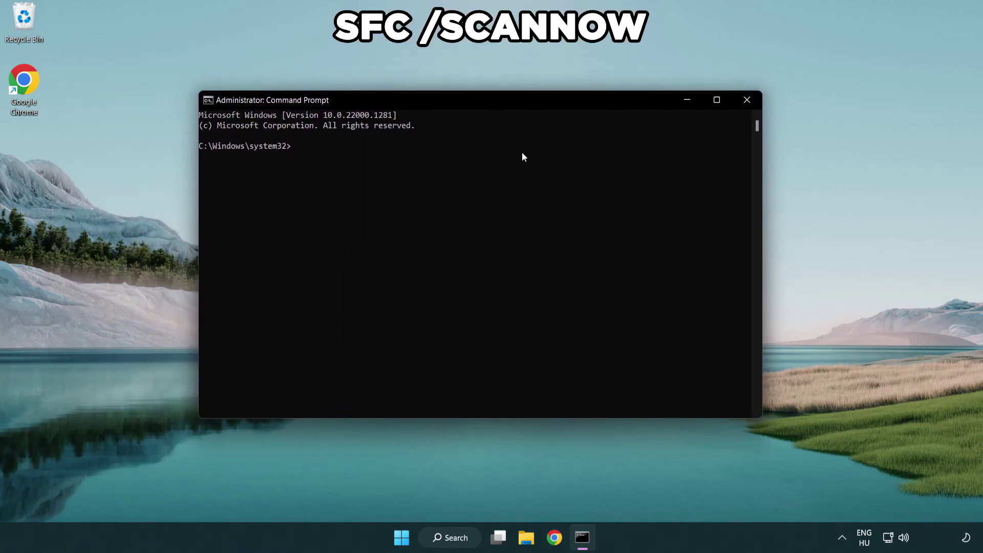
{"action": "type", "text": "sfc /scannow"}
{"action": "key", "text": "Return"}
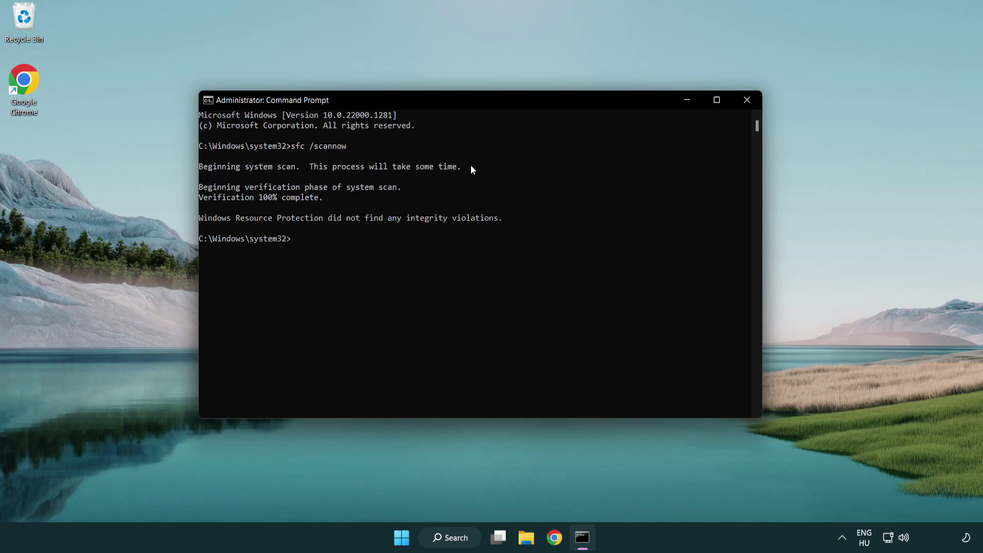
Close Command Prompt and bring up the Start menu's power options
{"action": "left_click", "coordinate": [747, 99]}
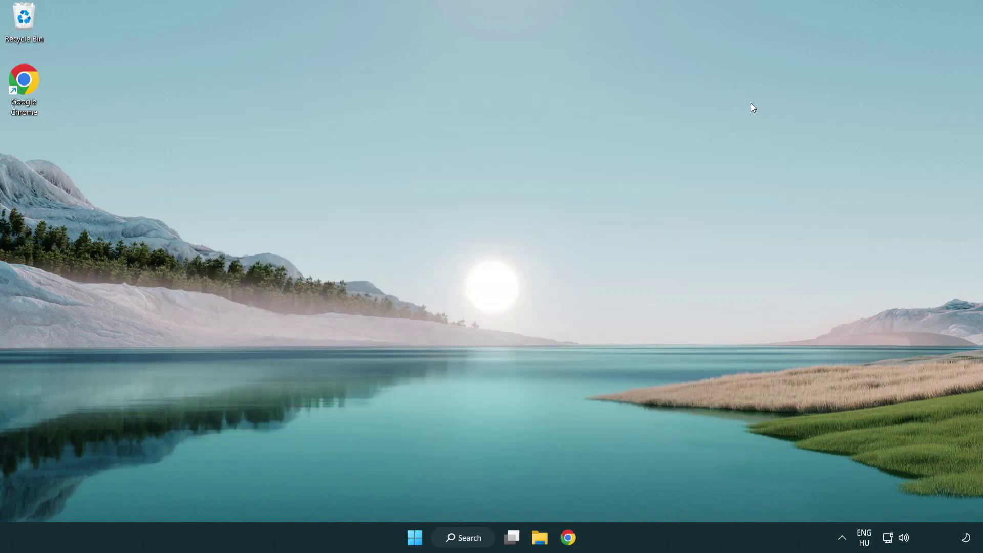
{"action": "key", "text": "super"}
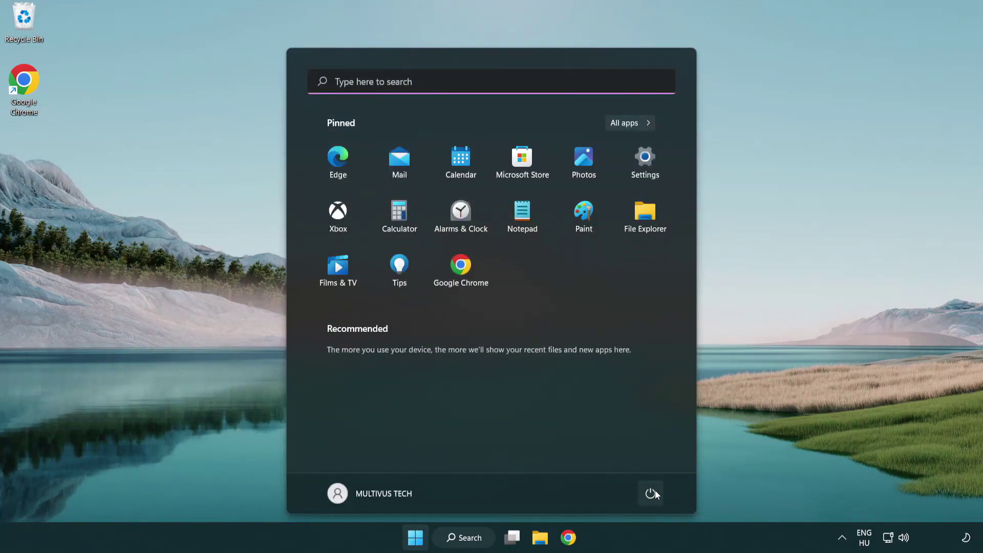
{"action": "left_click", "coordinate": [651, 493]}
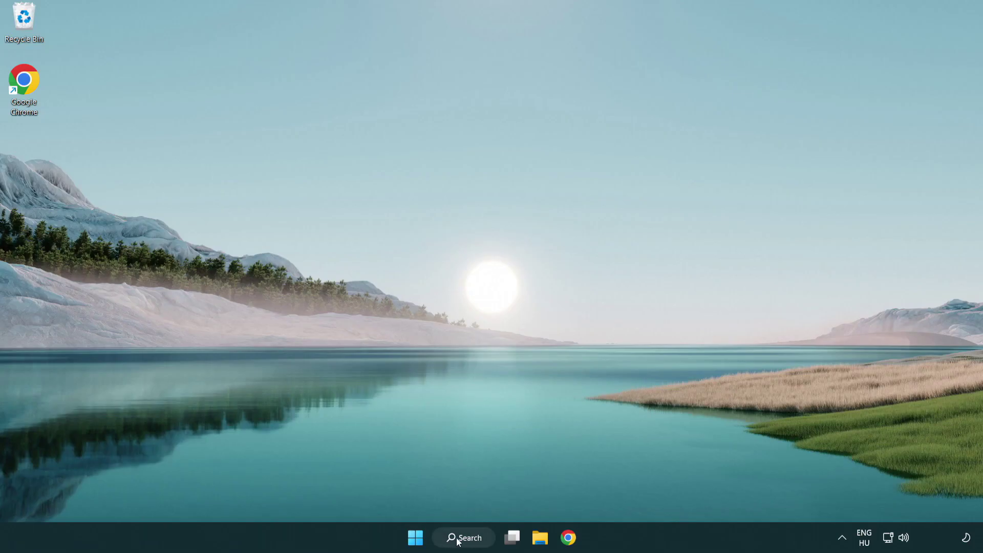
Search for "security" to find the Windows Security app
{"action": "left_click", "coordinate": [468, 541]}
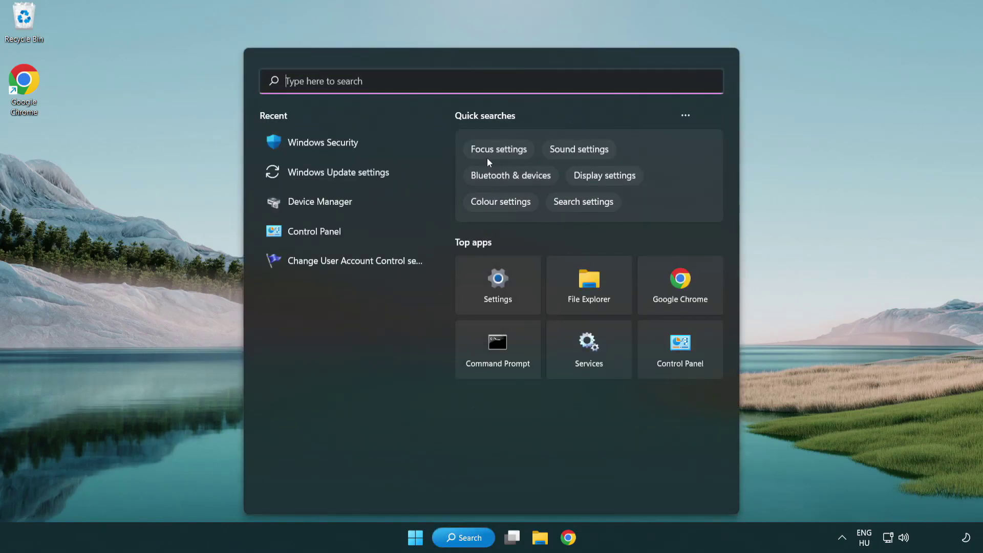
{"action": "type", "text": "sec"}
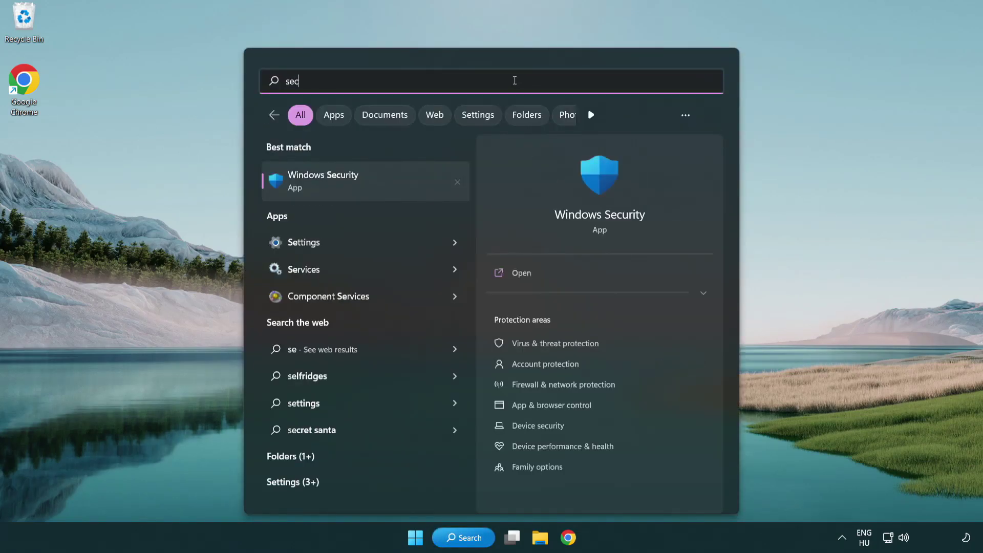
{"action": "type", "text": "uri"}
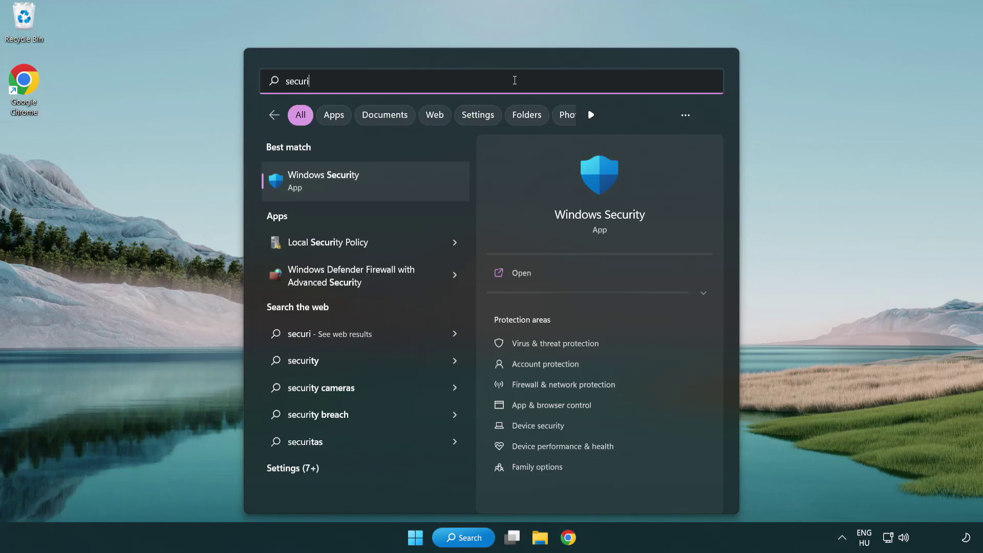
{"action": "type", "text": "ty"}
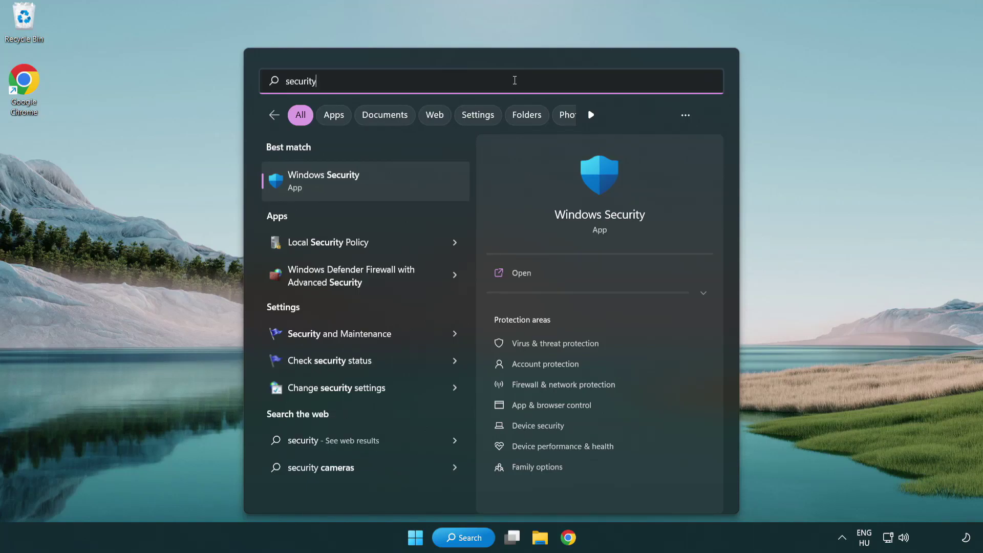
Open Windows Security's Virus & threat protection settings and scroll down to Exclusions
{"action": "left_click", "coordinate": [403, 189]}
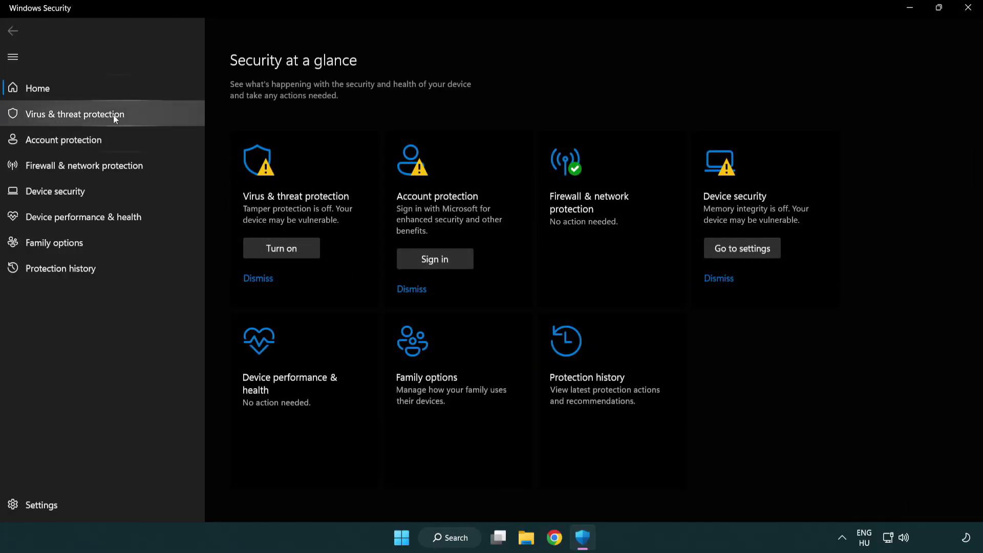
{"action": "left_click", "coordinate": [148, 117]}
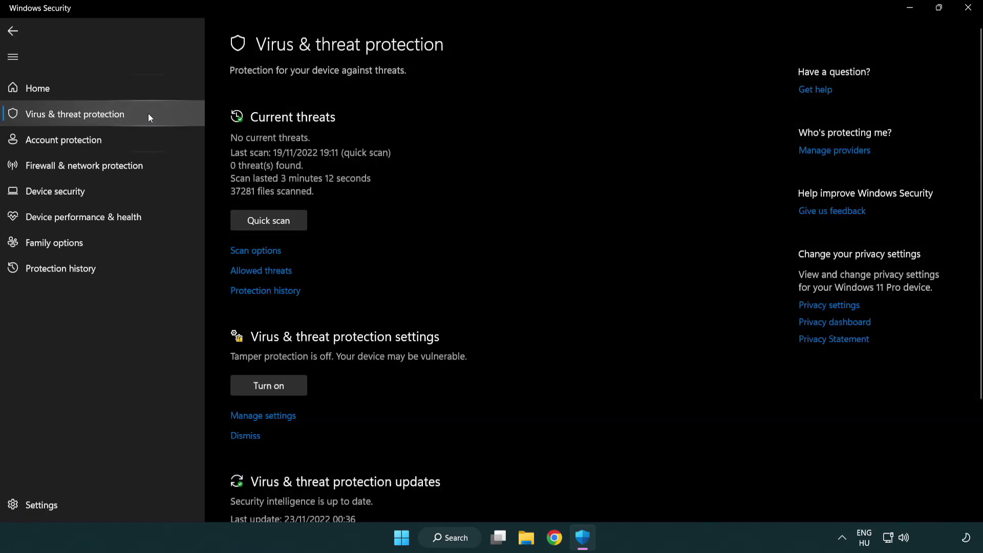
{"action": "scroll", "coordinate": [284, 210], "scroll_direction": "down", "scroll_amount": 2}
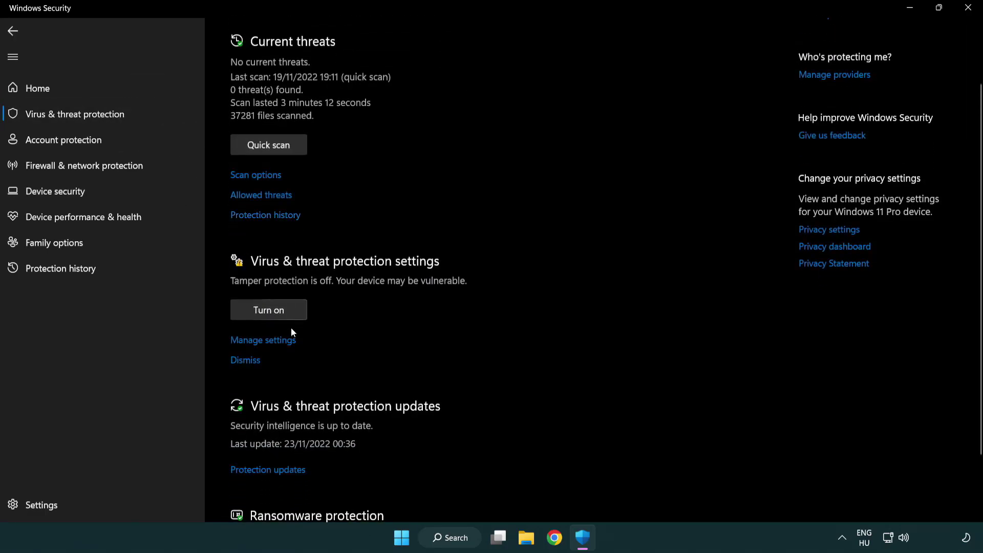
{"action": "left_click", "coordinate": [262, 341]}
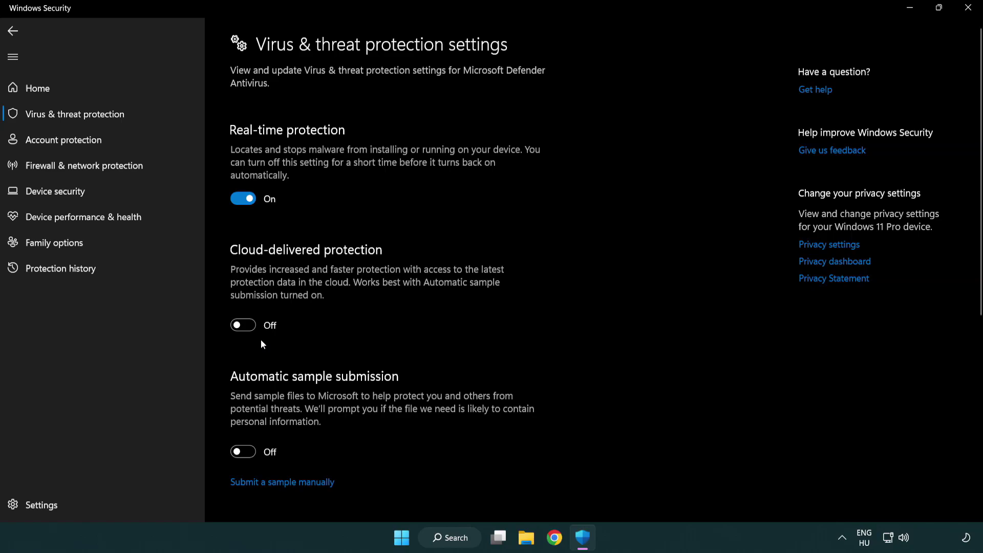
{"action": "scroll", "coordinate": [262, 343], "scroll_direction": "down", "scroll_amount": 9}
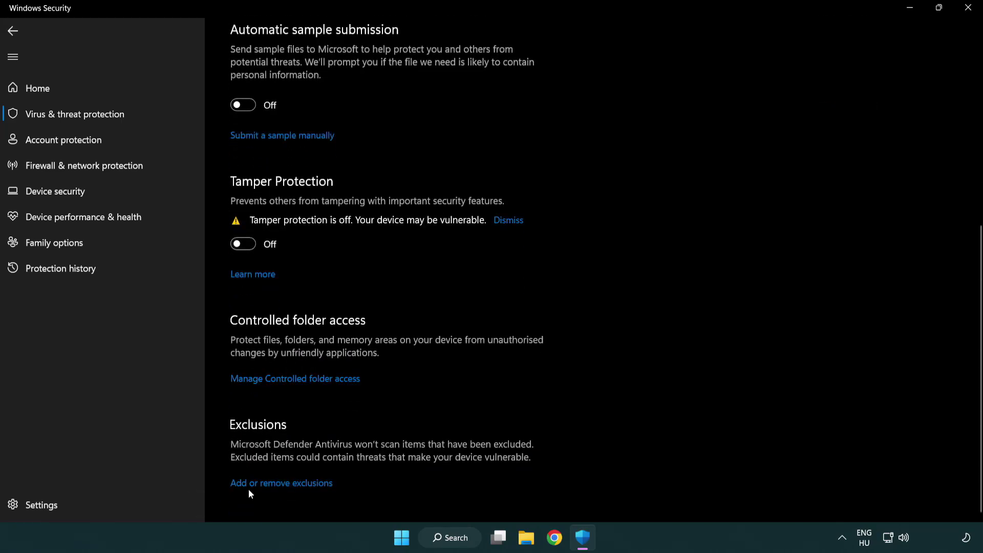
Open Add or remove exclusions and show the Add an exclusion types
{"action": "left_click", "coordinate": [285, 486]}
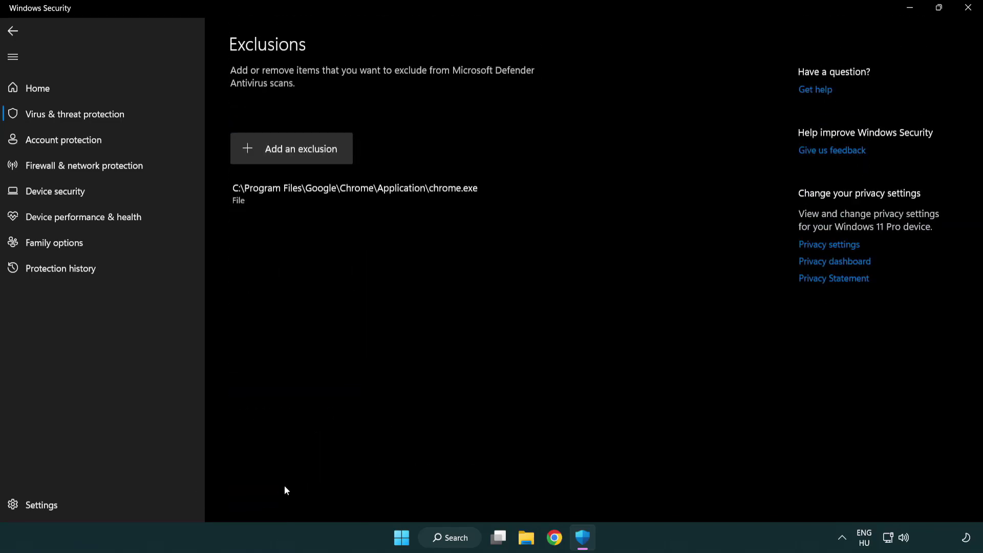
{"action": "left_click", "coordinate": [294, 150]}
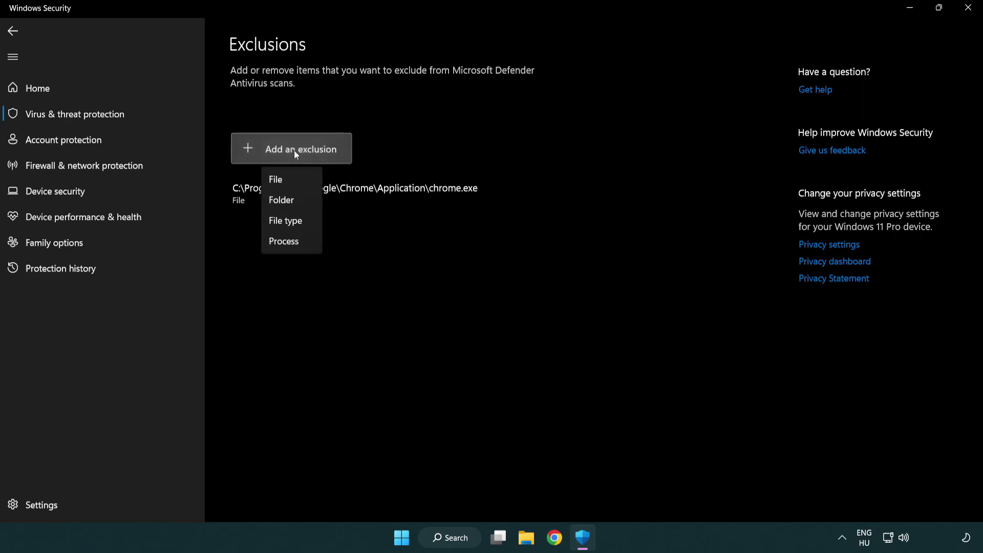
Choose a File exclusion and select the shortcut in C:\Program Files (x86)\NOT WORKING APP
{"action": "left_click", "coordinate": [296, 183]}
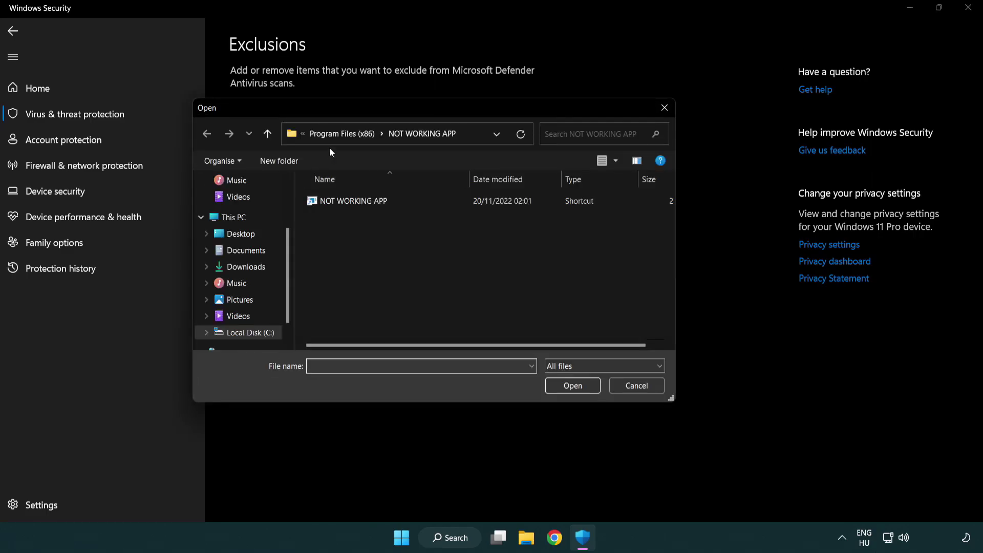
{"action": "left_click", "coordinate": [333, 136]}
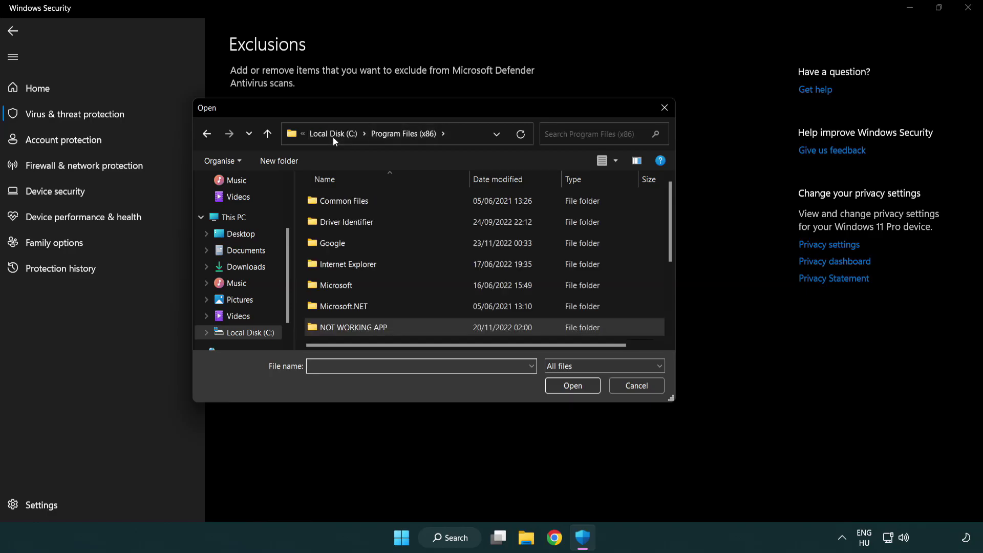
{"action": "left_click", "coordinate": [333, 137]}
{"action": "left_click", "coordinate": [334, 138]}
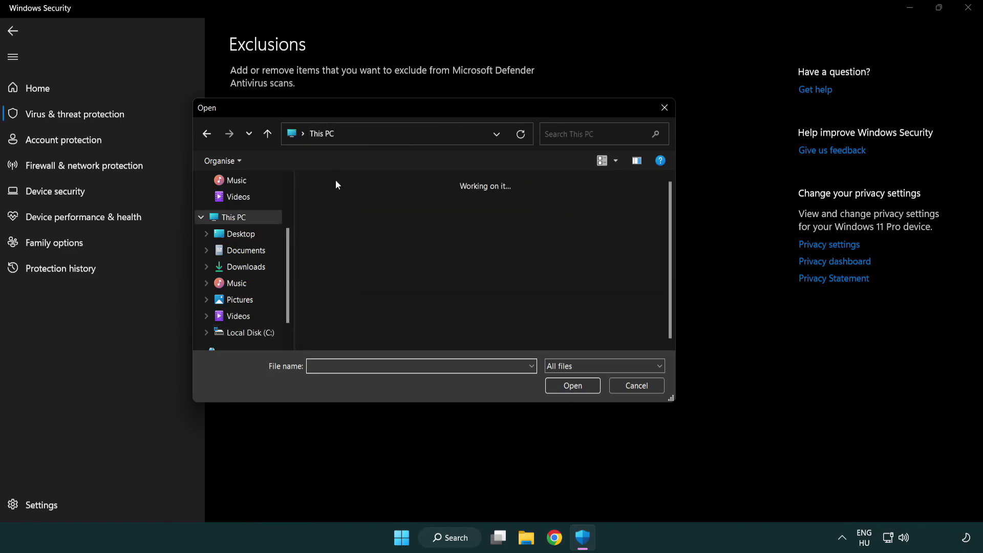
{"action": "double_click", "coordinate": [359, 340]}
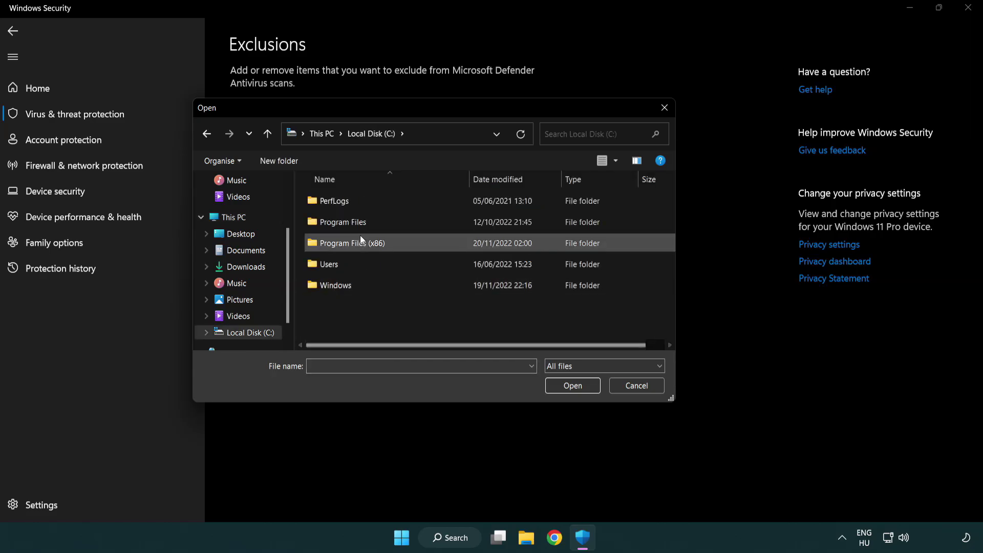
{"action": "double_click", "coordinate": [358, 241]}
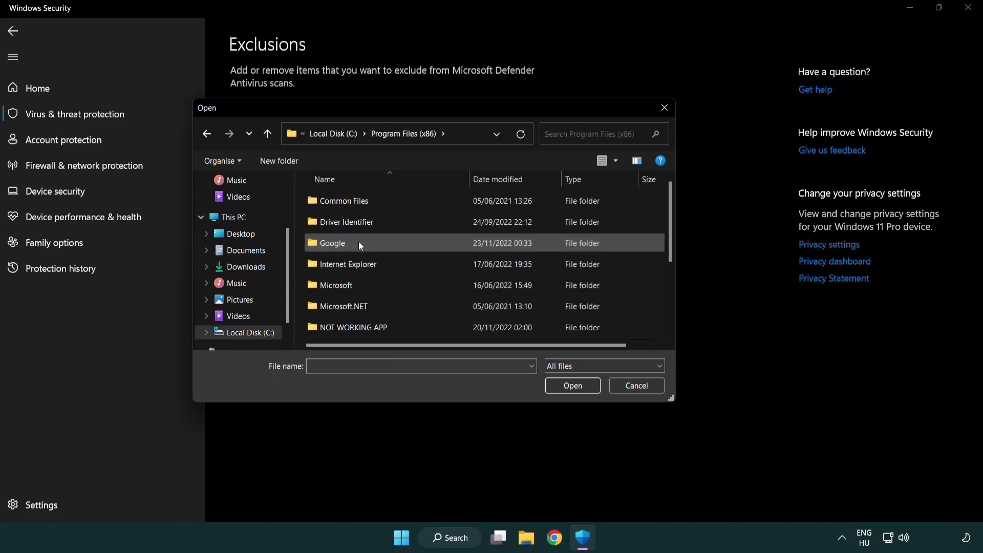
{"action": "double_click", "coordinate": [367, 328]}
{"action": "left_click", "coordinate": [348, 202]}
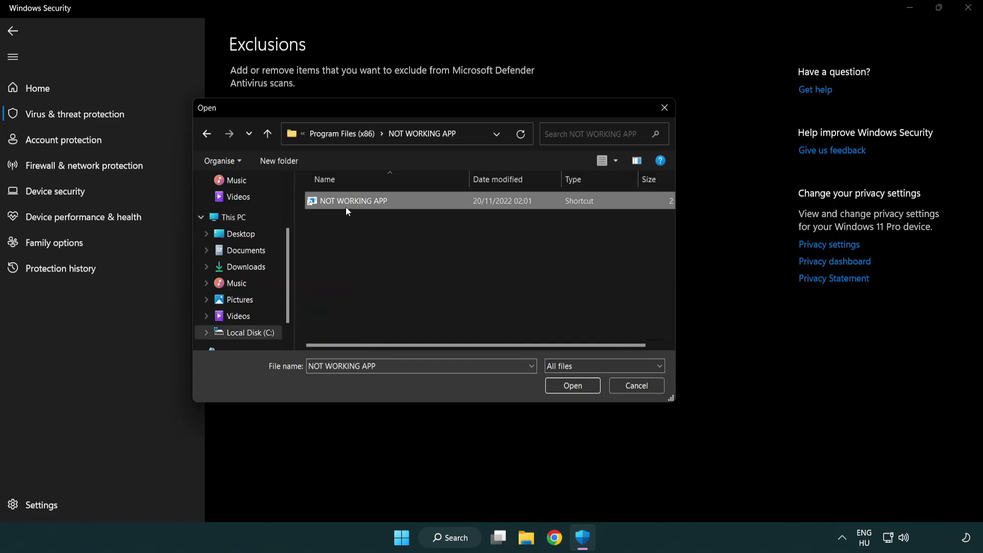
Confirm the NOT WORKING APP shortcut as an exclusion and close Windows Security
{"action": "left_click", "coordinate": [570, 390]}
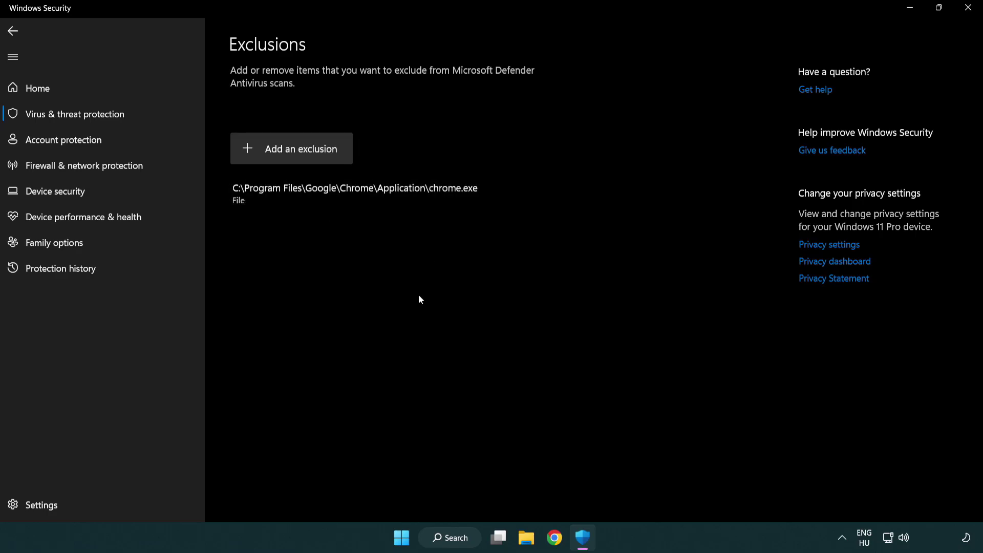
{"action": "left_click", "coordinate": [969, 15]}
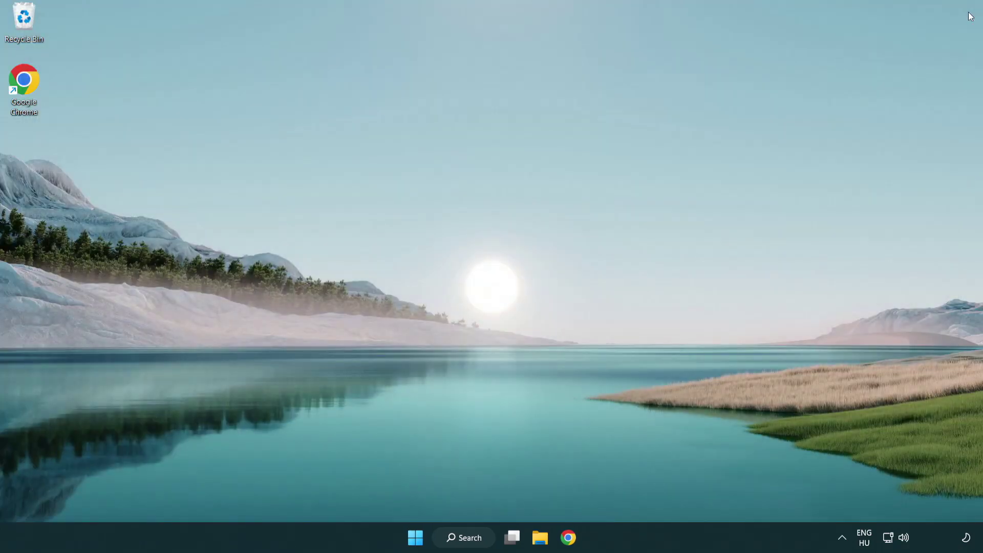
Show the Start menu's Sleep, Shut down and Restart options
{"action": "left_click", "coordinate": [416, 537]}
{"action": "left_click", "coordinate": [655, 491]}
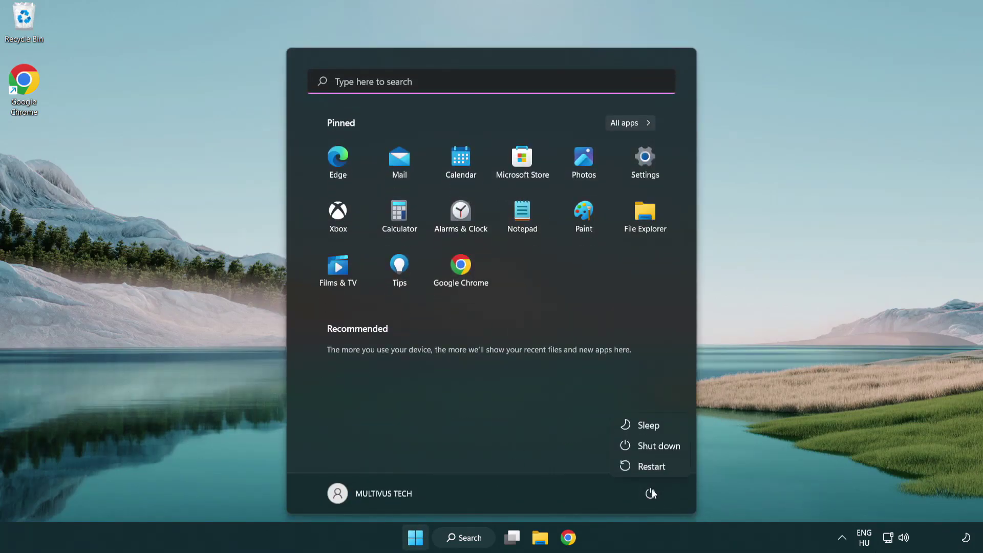